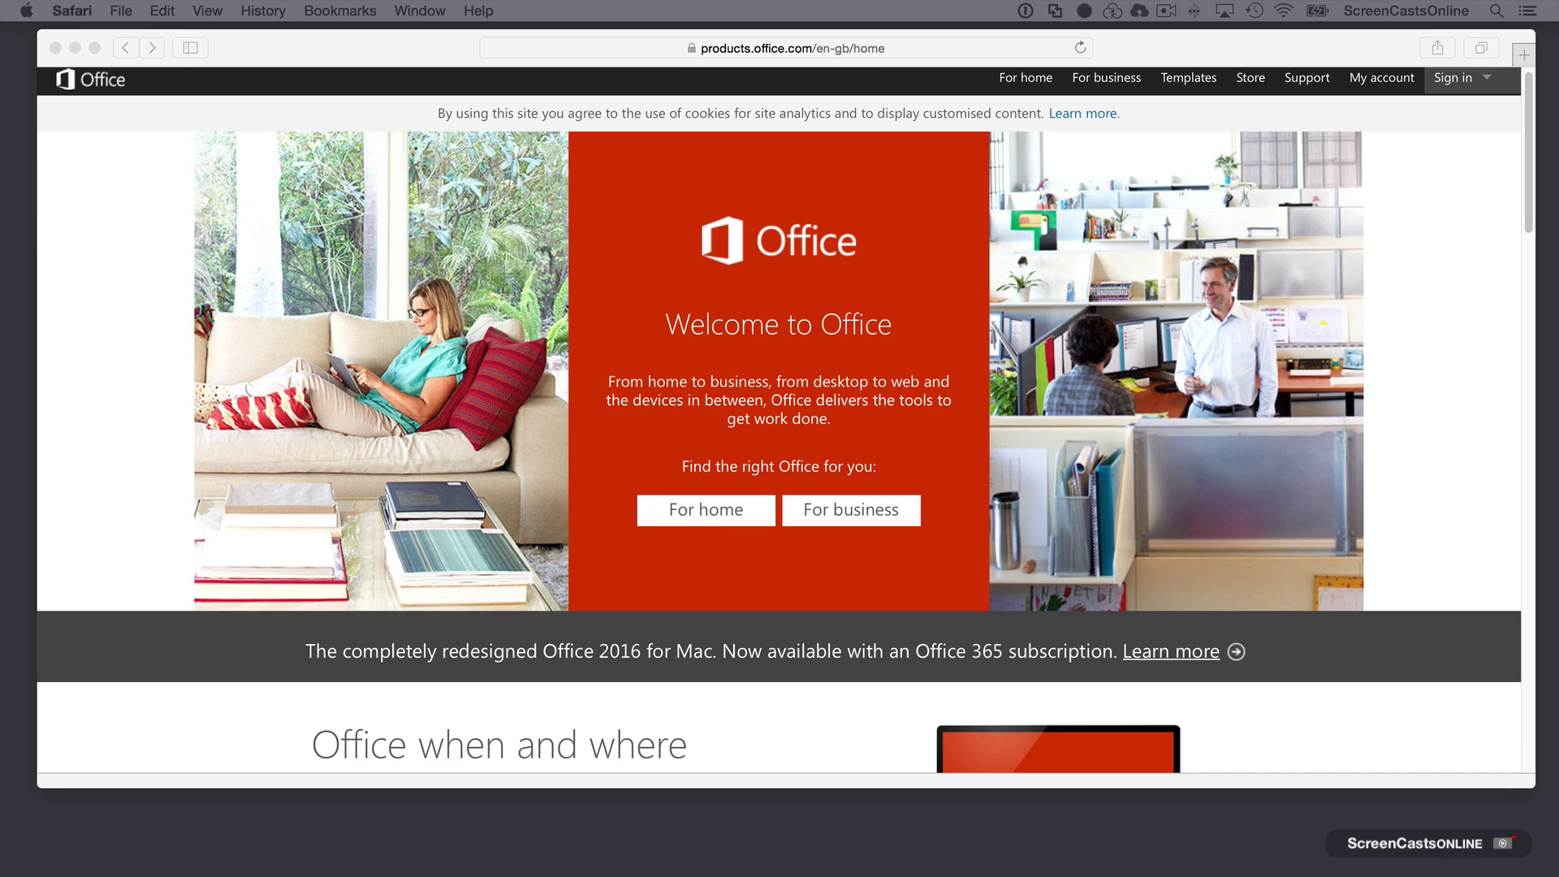
Step: Show the home plans and review Office 365 Home £7.99, Personal £5.99 and free Office Online
click(713, 519)
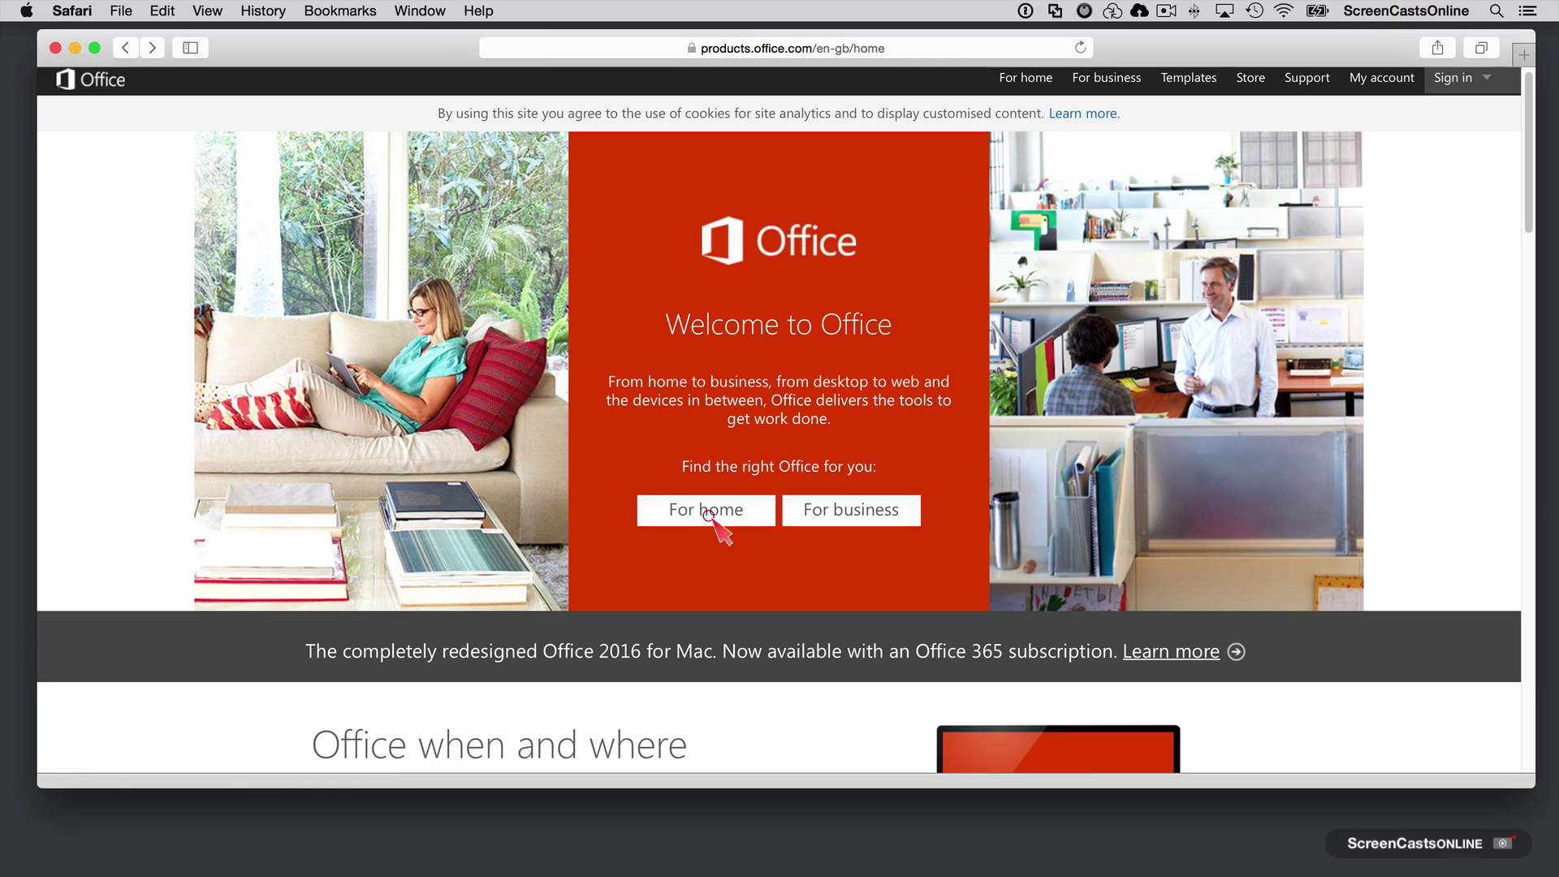
click(717, 520)
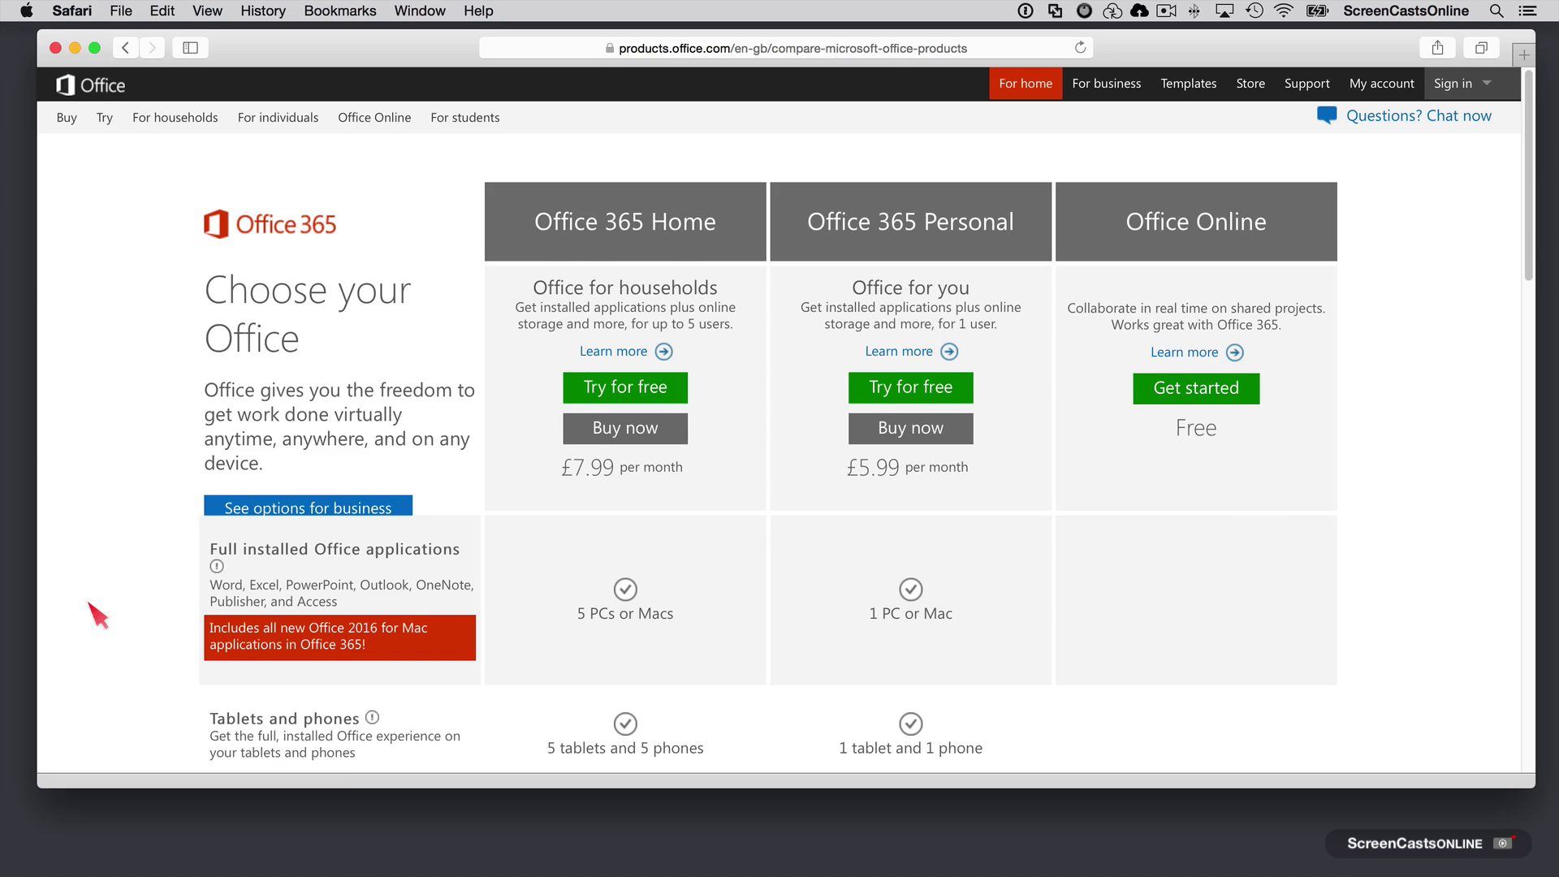
scroll(89, 596, down, 5)
scroll(117, 456, up, 3)
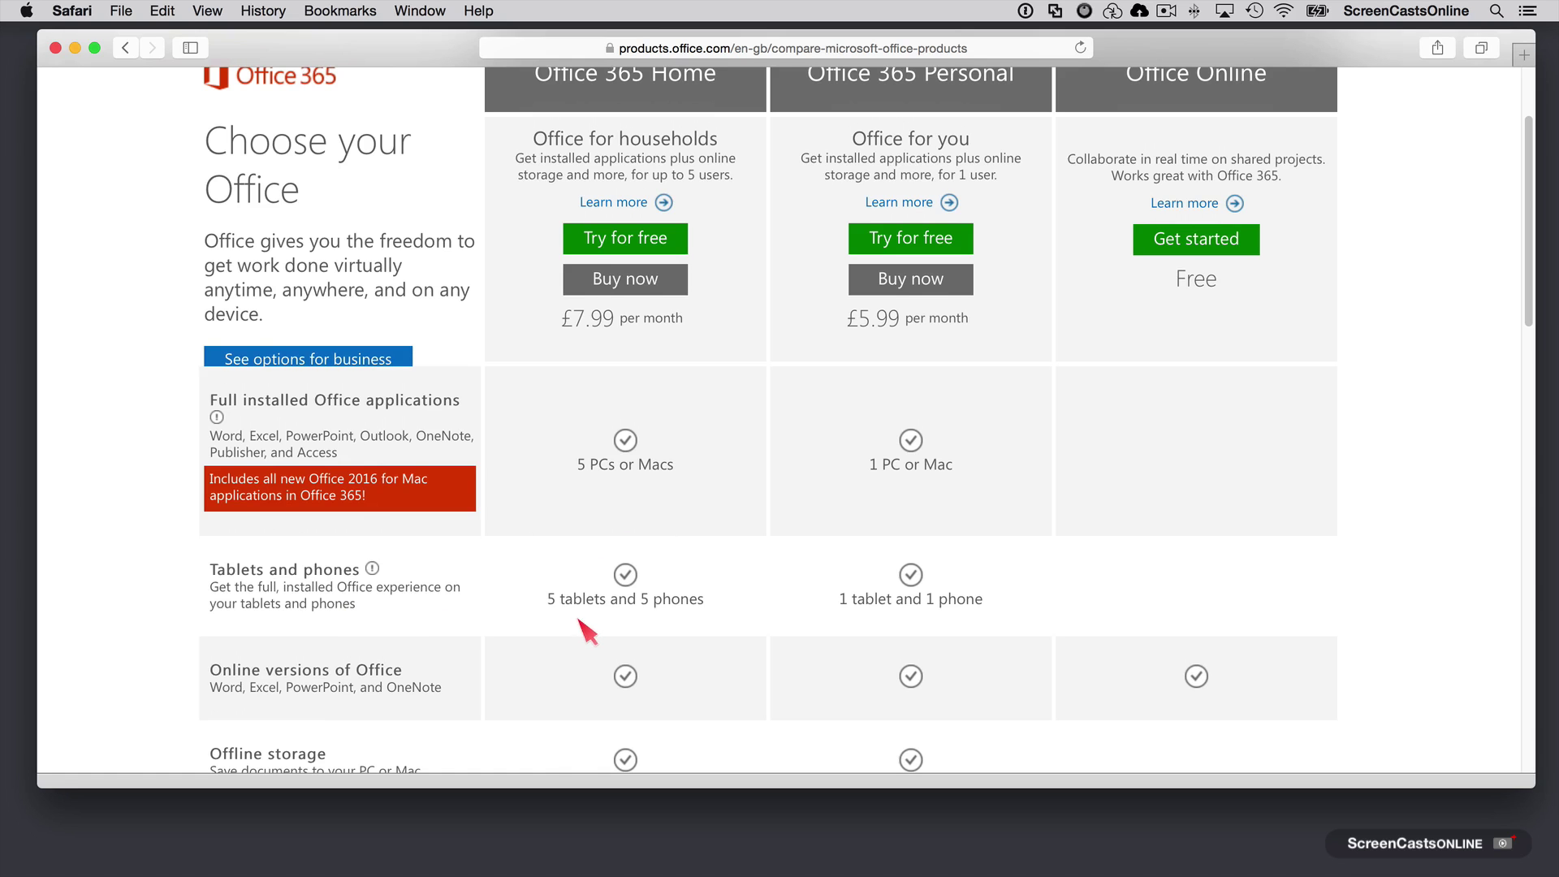
scroll(110, 556, down, 3)
scroll(101, 543, down, 4)
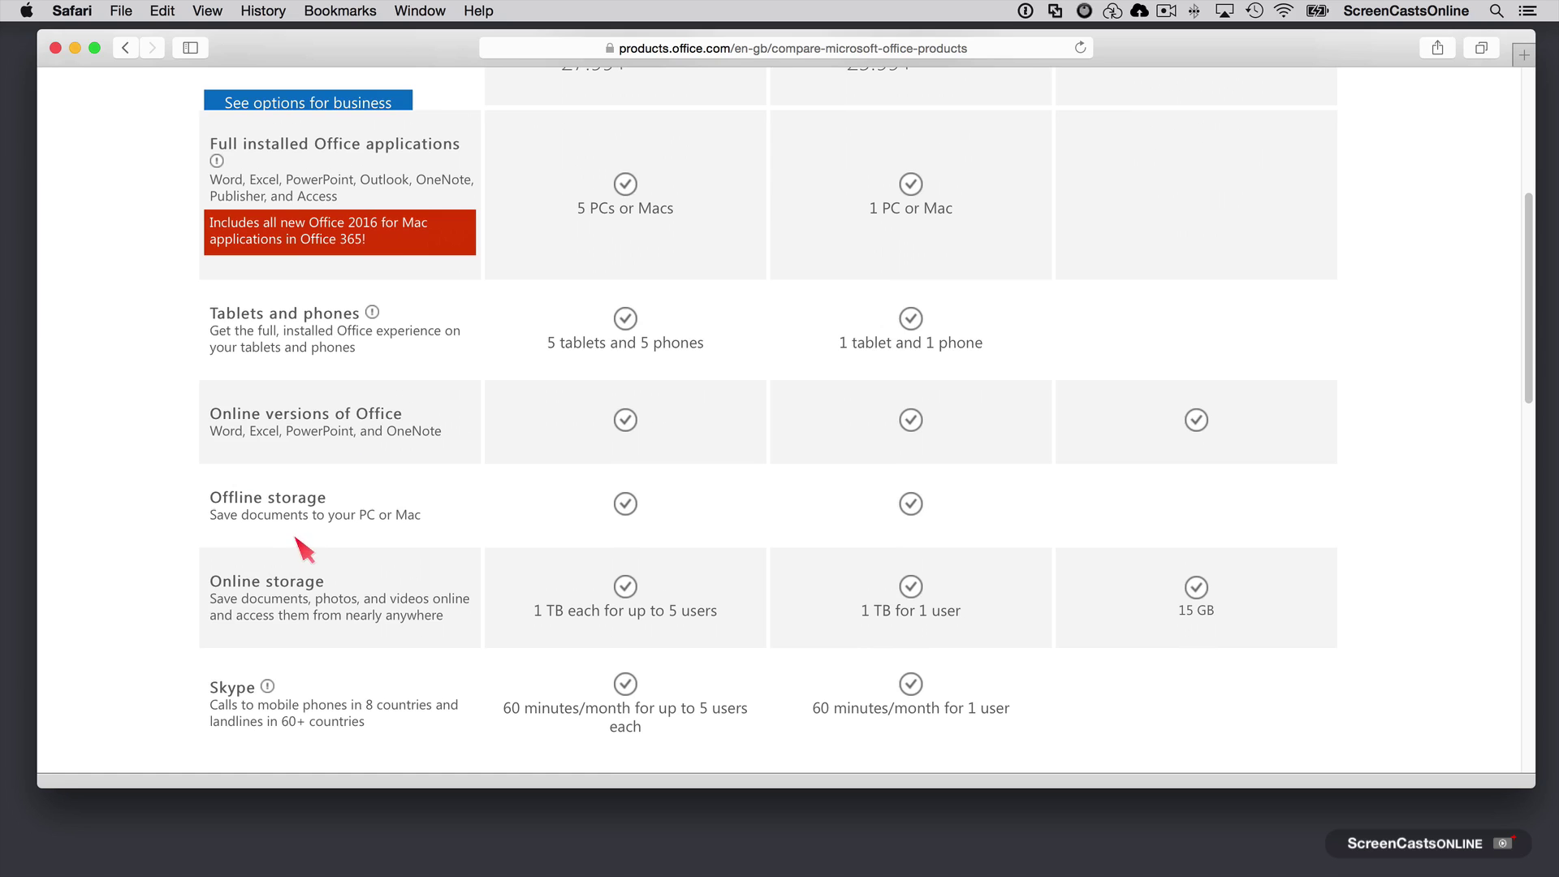
scroll(148, 568, down, 5)
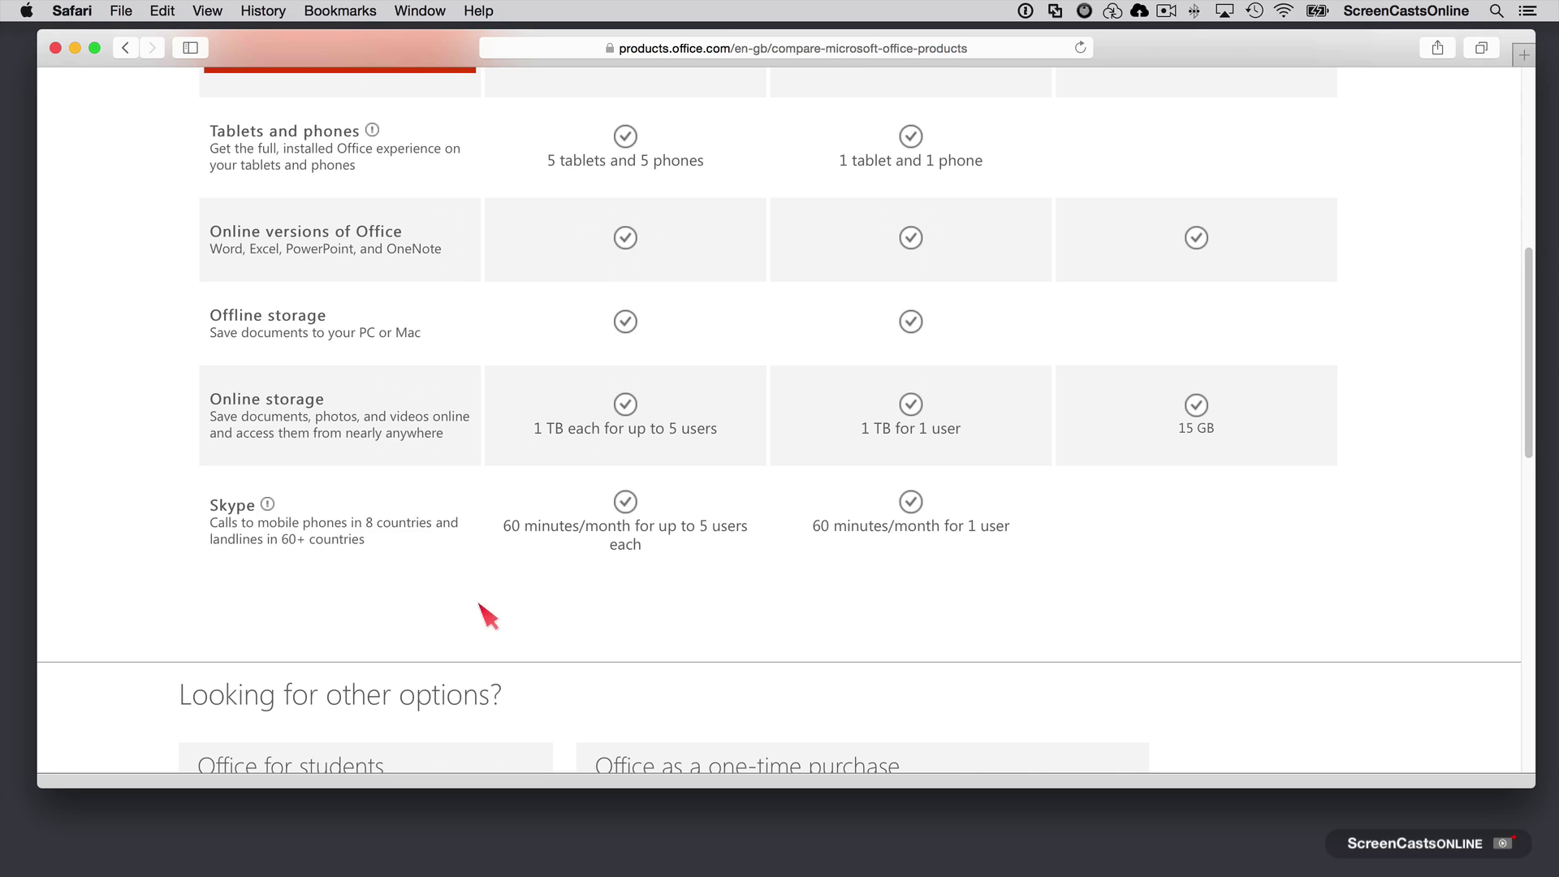
scroll(445, 641, down, 10)
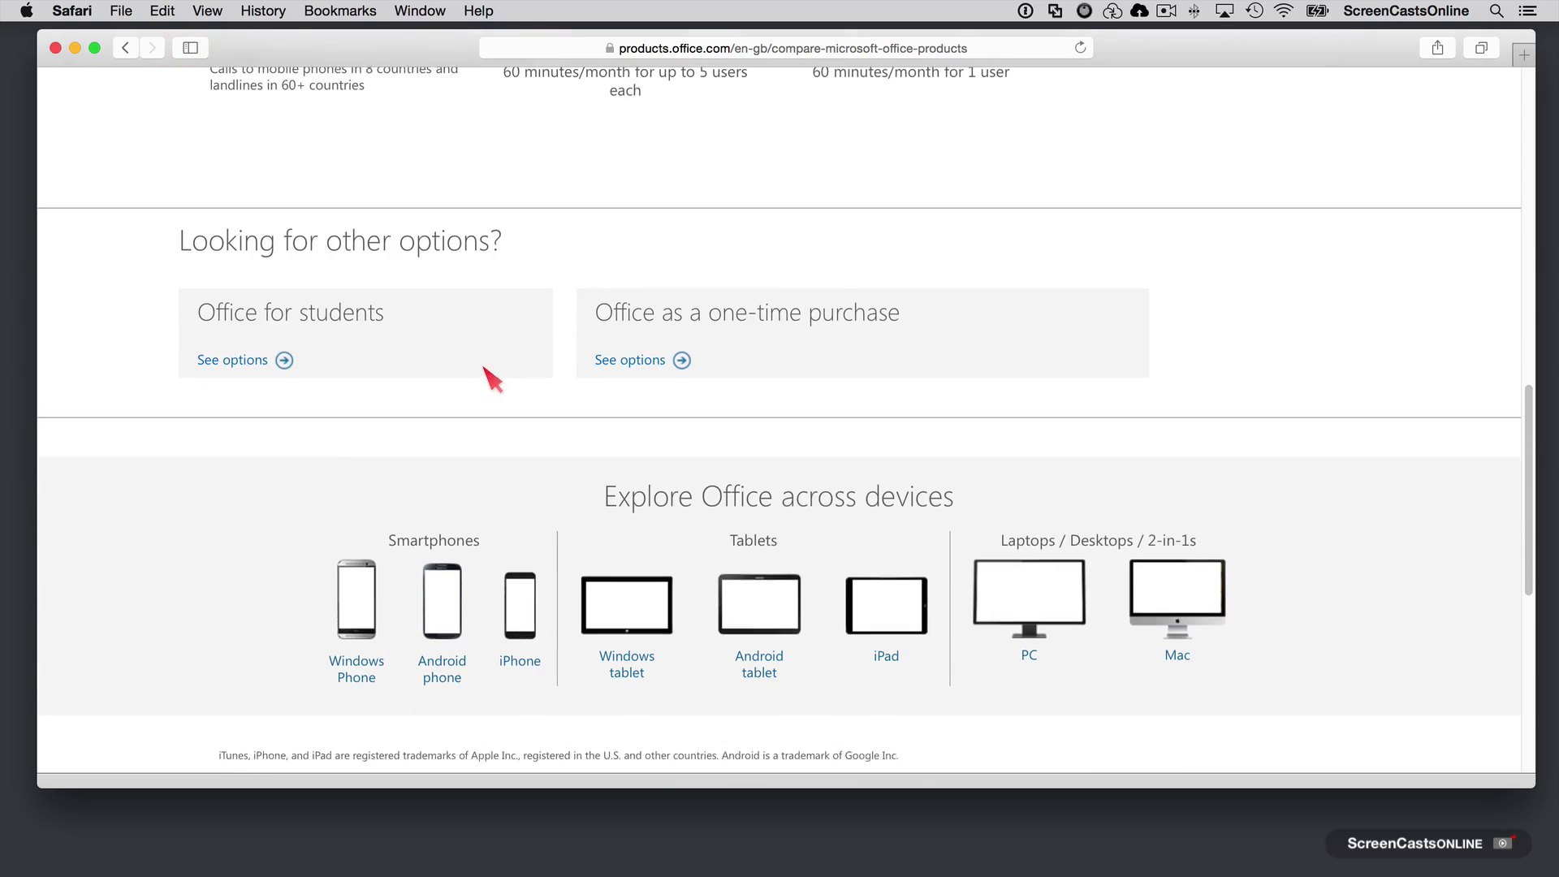
scroll(423, 320, up, 20)
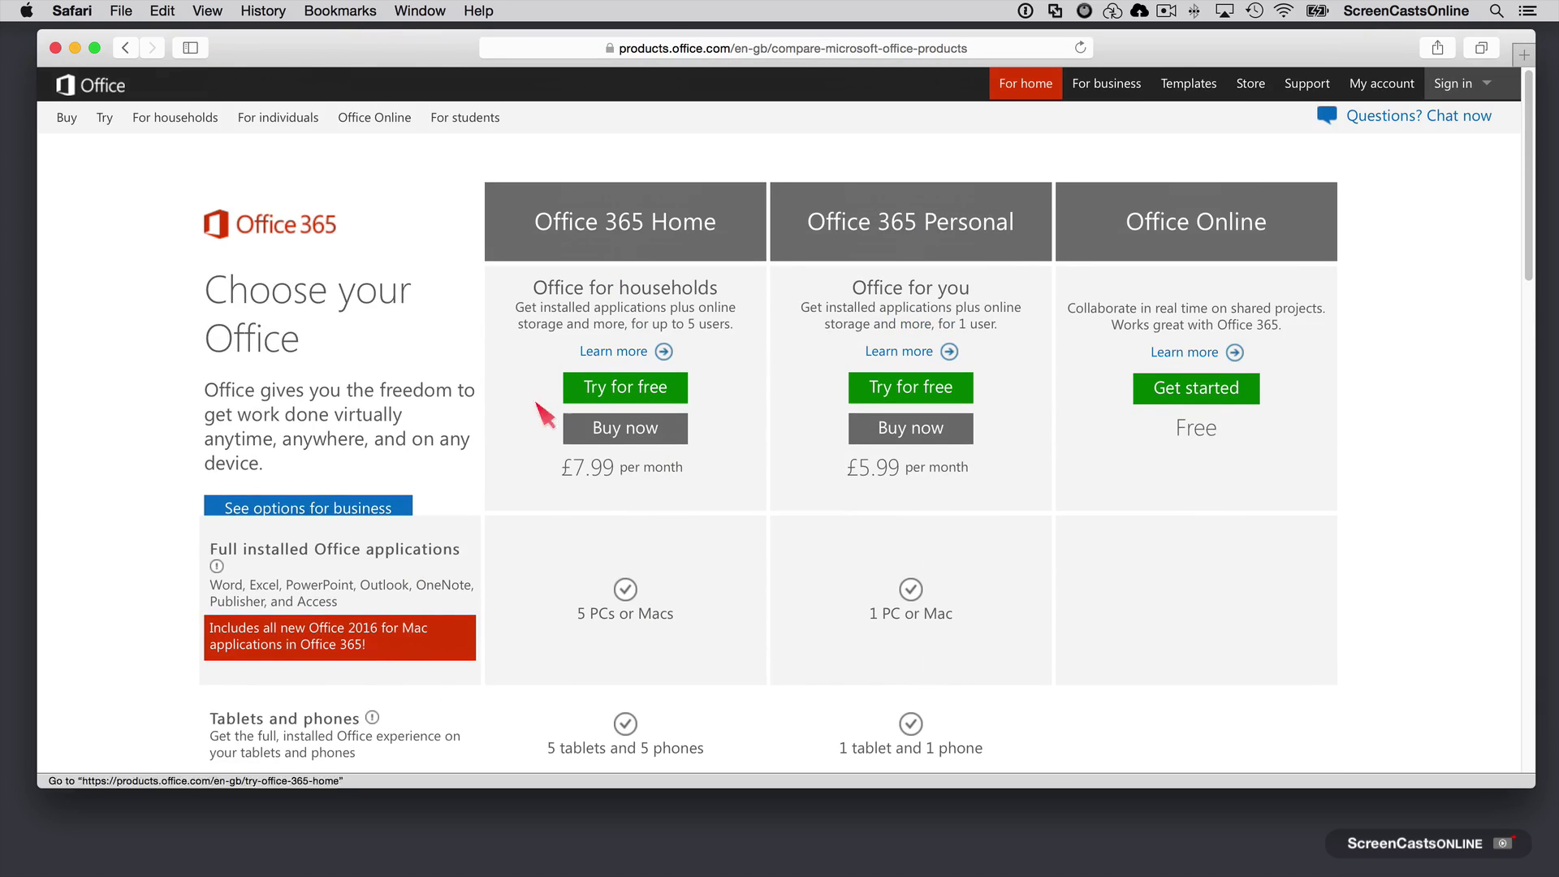
Step: Add the £7.99-per-month Office 365 Home (1-month) plan to the Microsoft Store cart
click(622, 432)
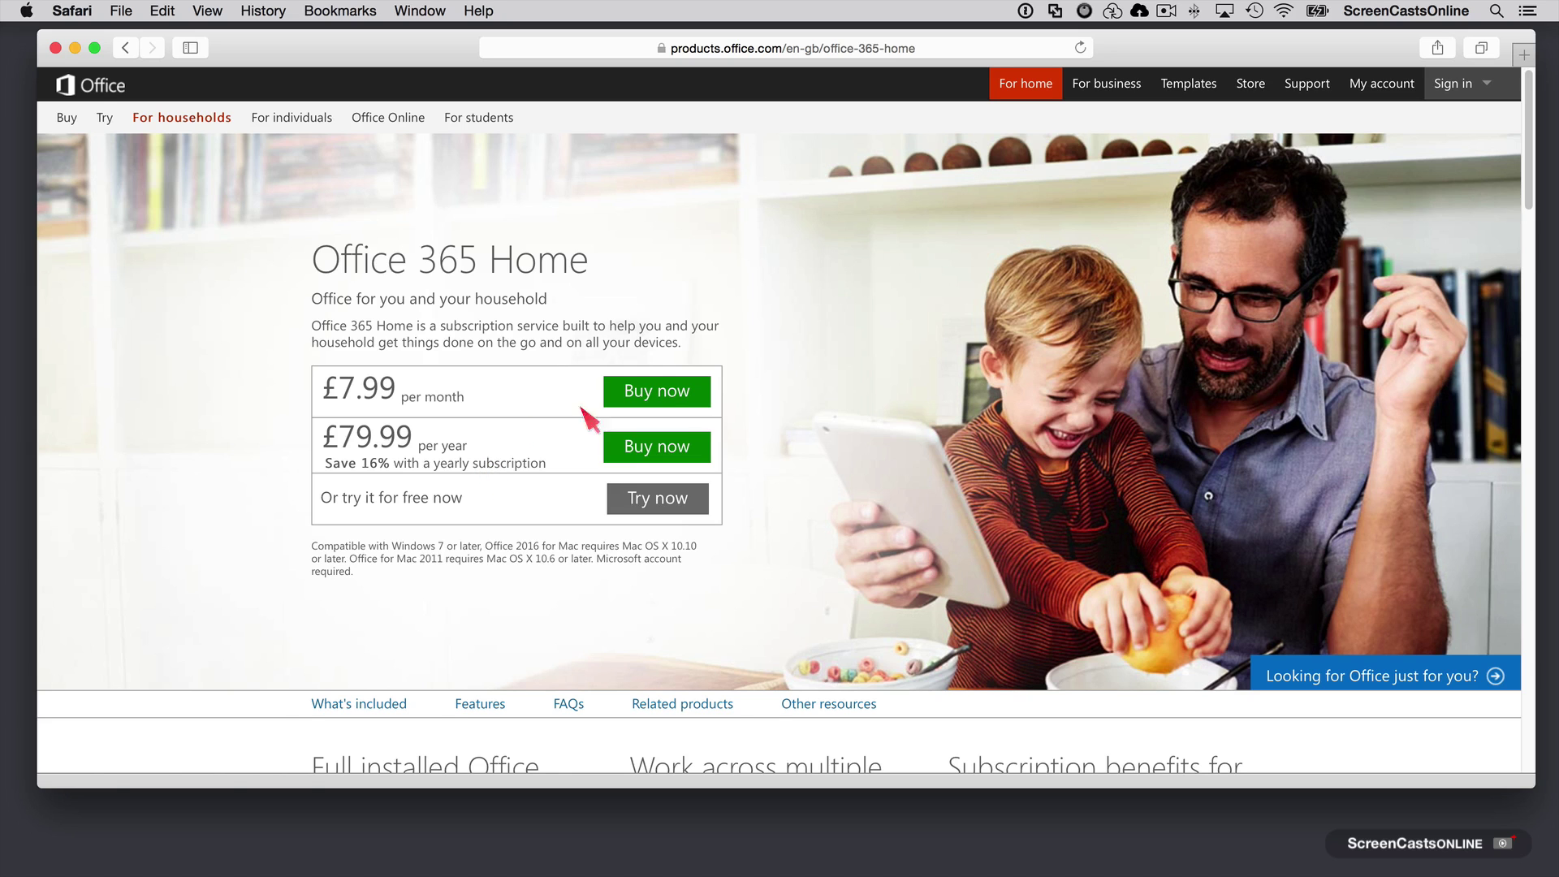
click(663, 398)
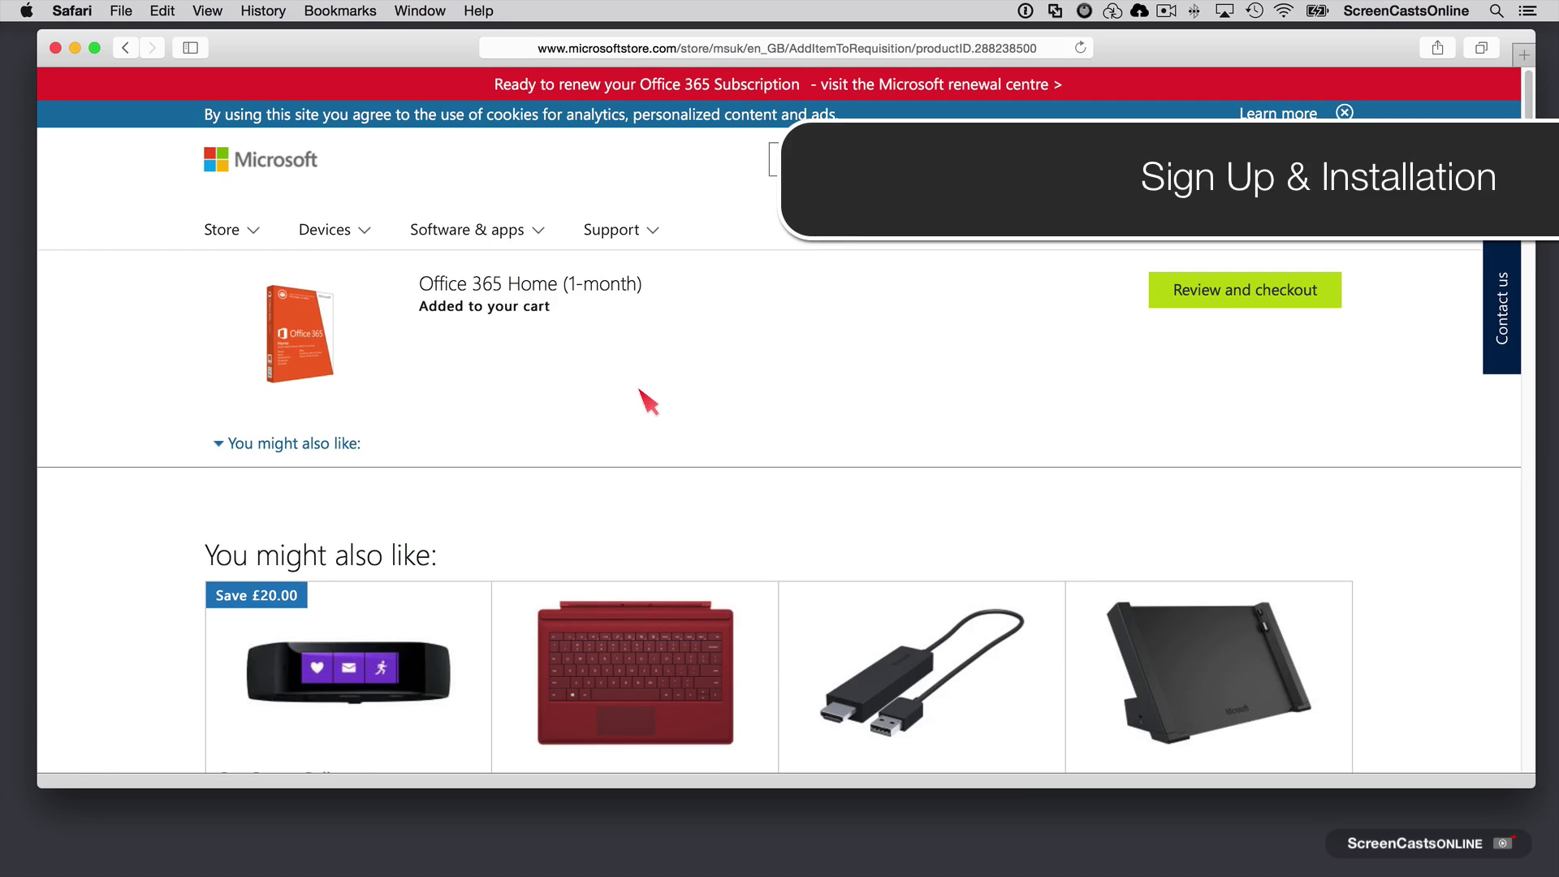
Step: Check out the £7.99 cart and continue to the Microsoft account sign-in
click(1227, 297)
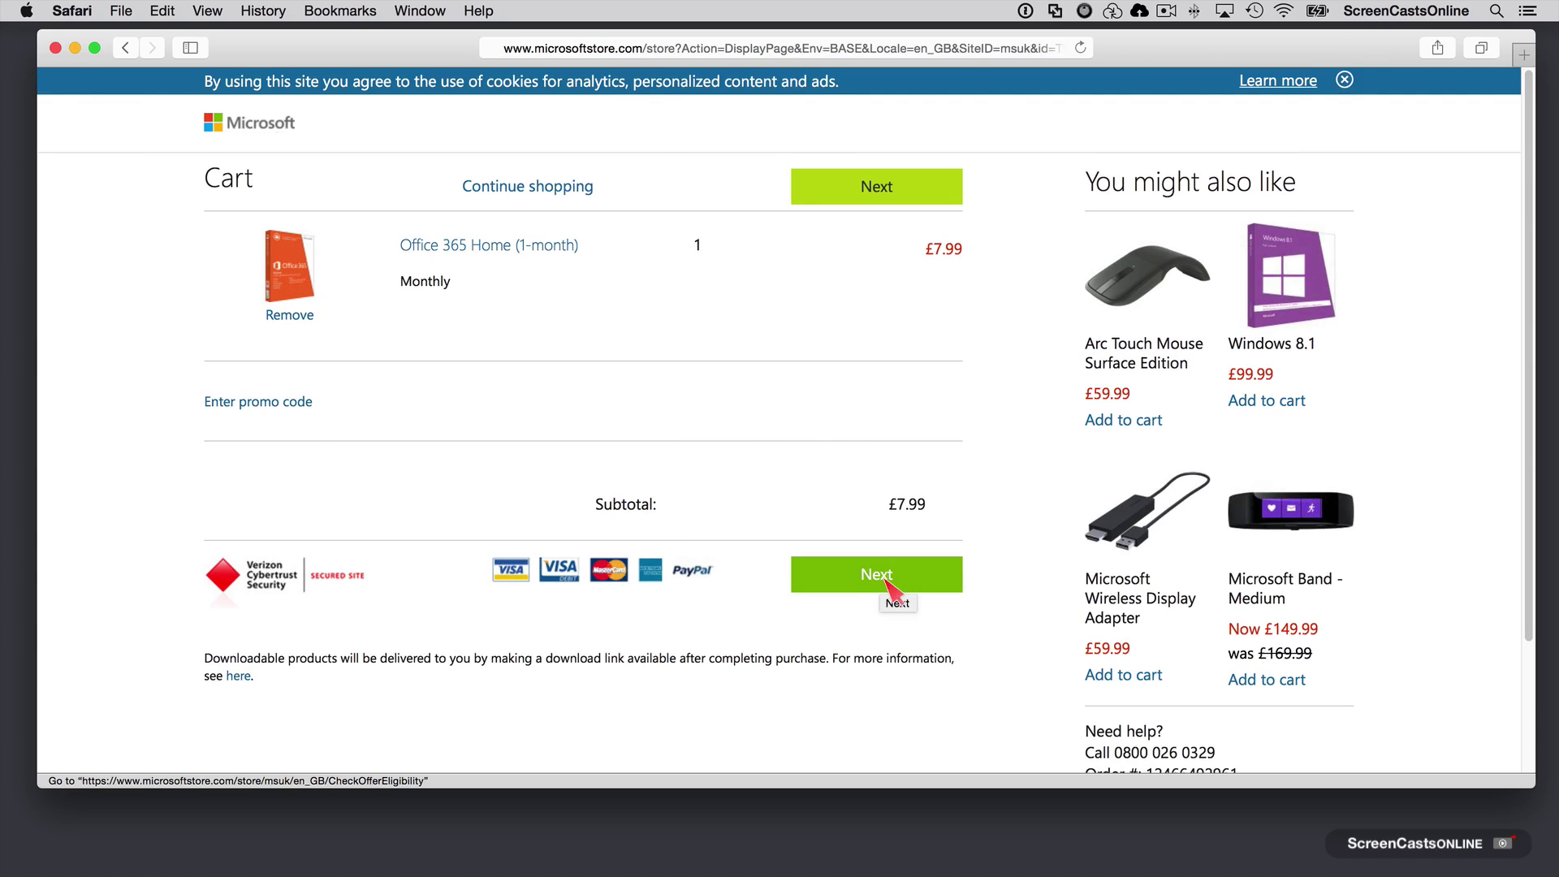
click(884, 578)
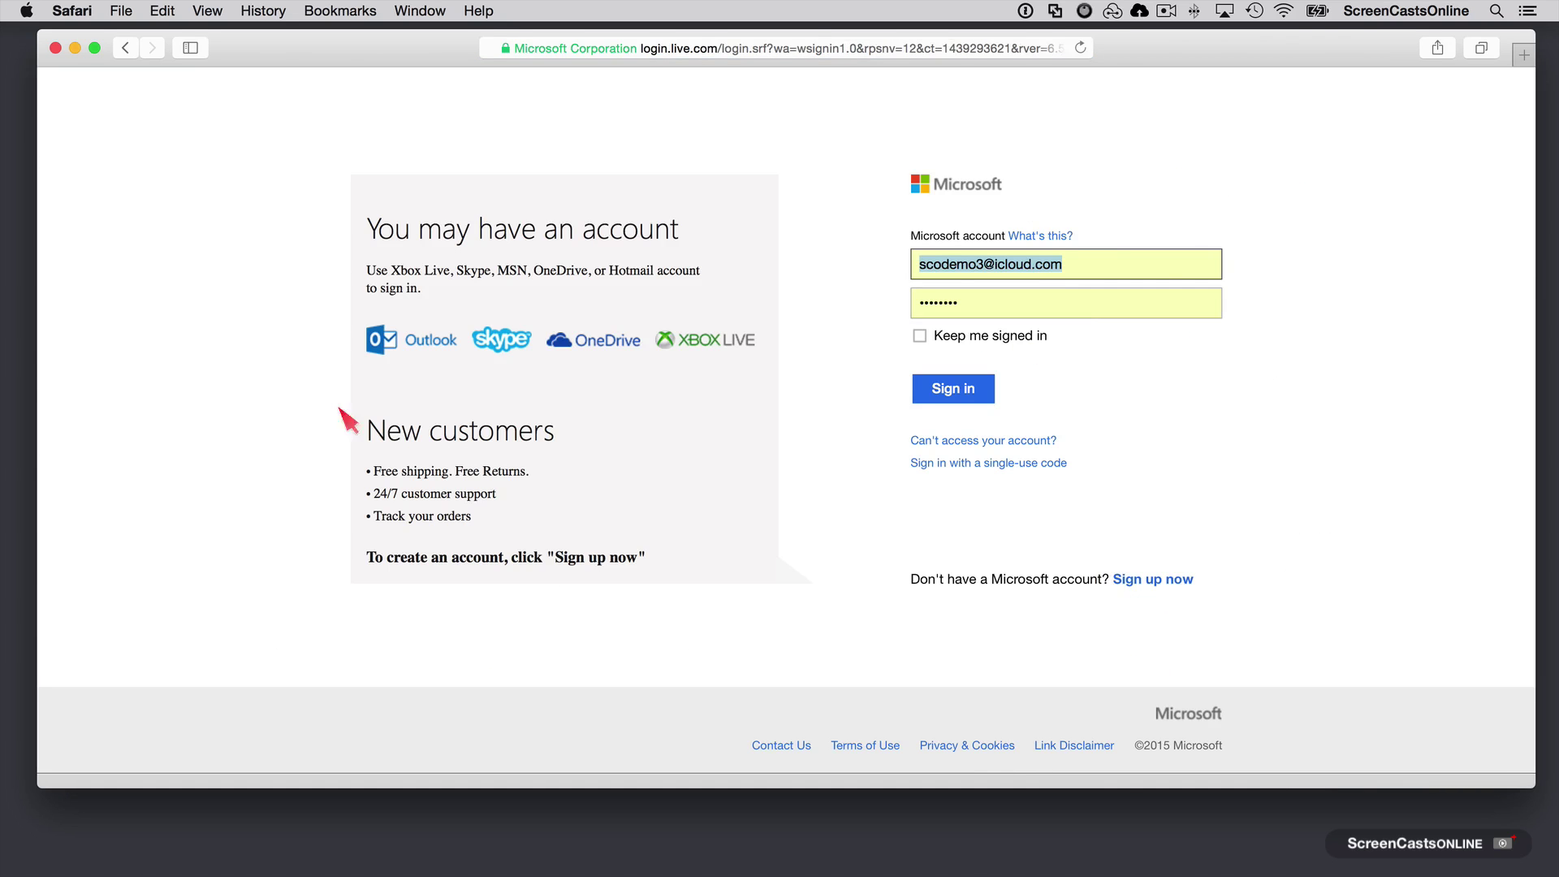
Step: Clear the autofilled email and password from the Microsoft sign-in fields
triple_click(1104, 267)
key(BackSpace)
key(Tab)
key(BackSpace)
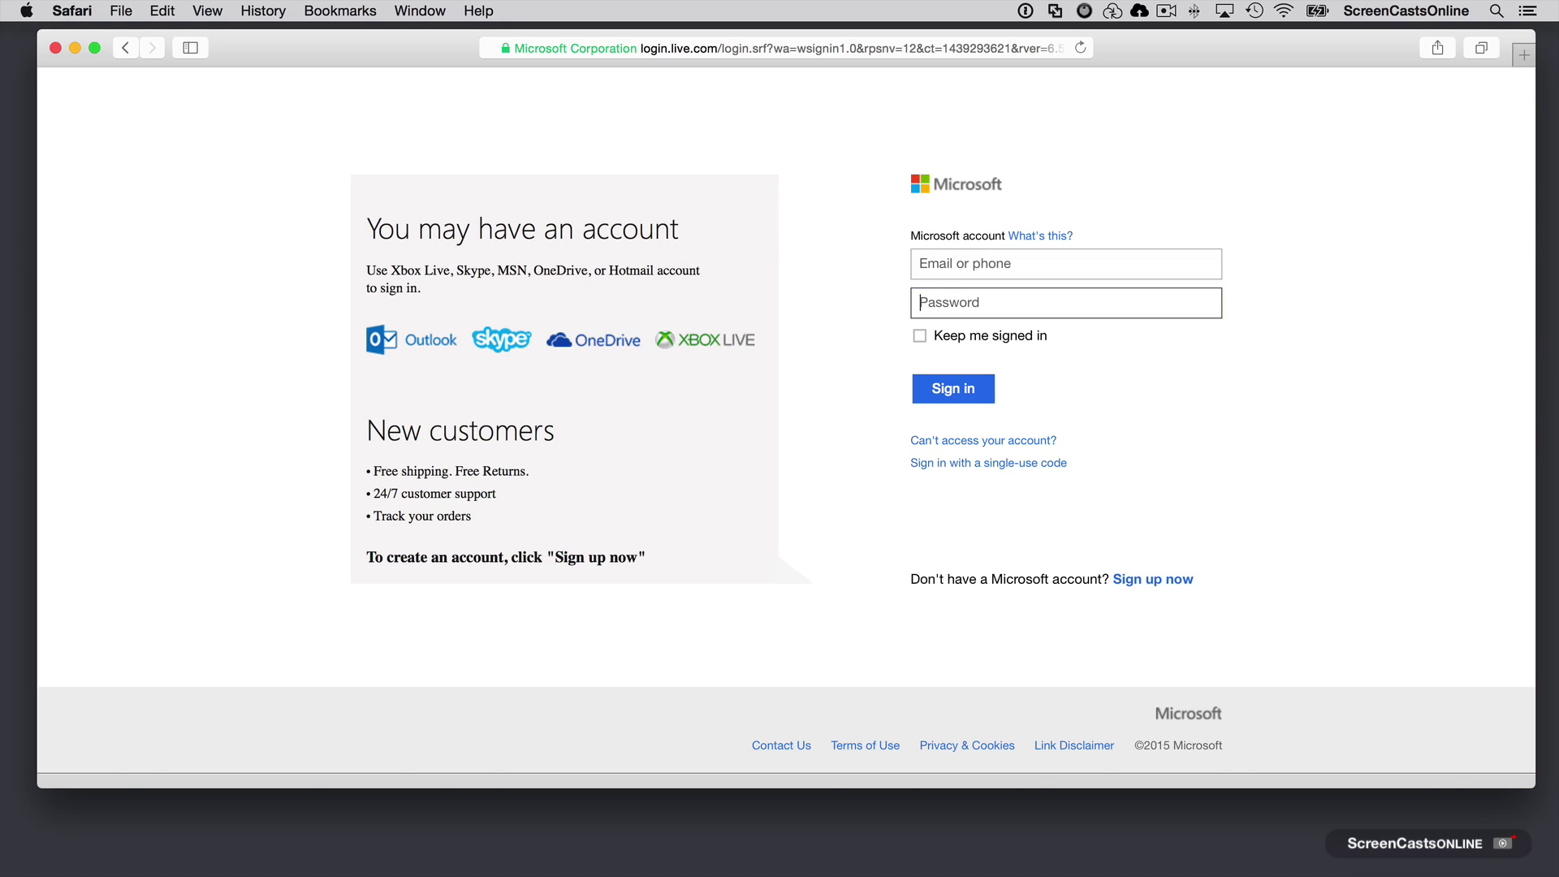
Step: Fill in the sign-up form, create the new Microsoft account and save its password
click(1146, 583)
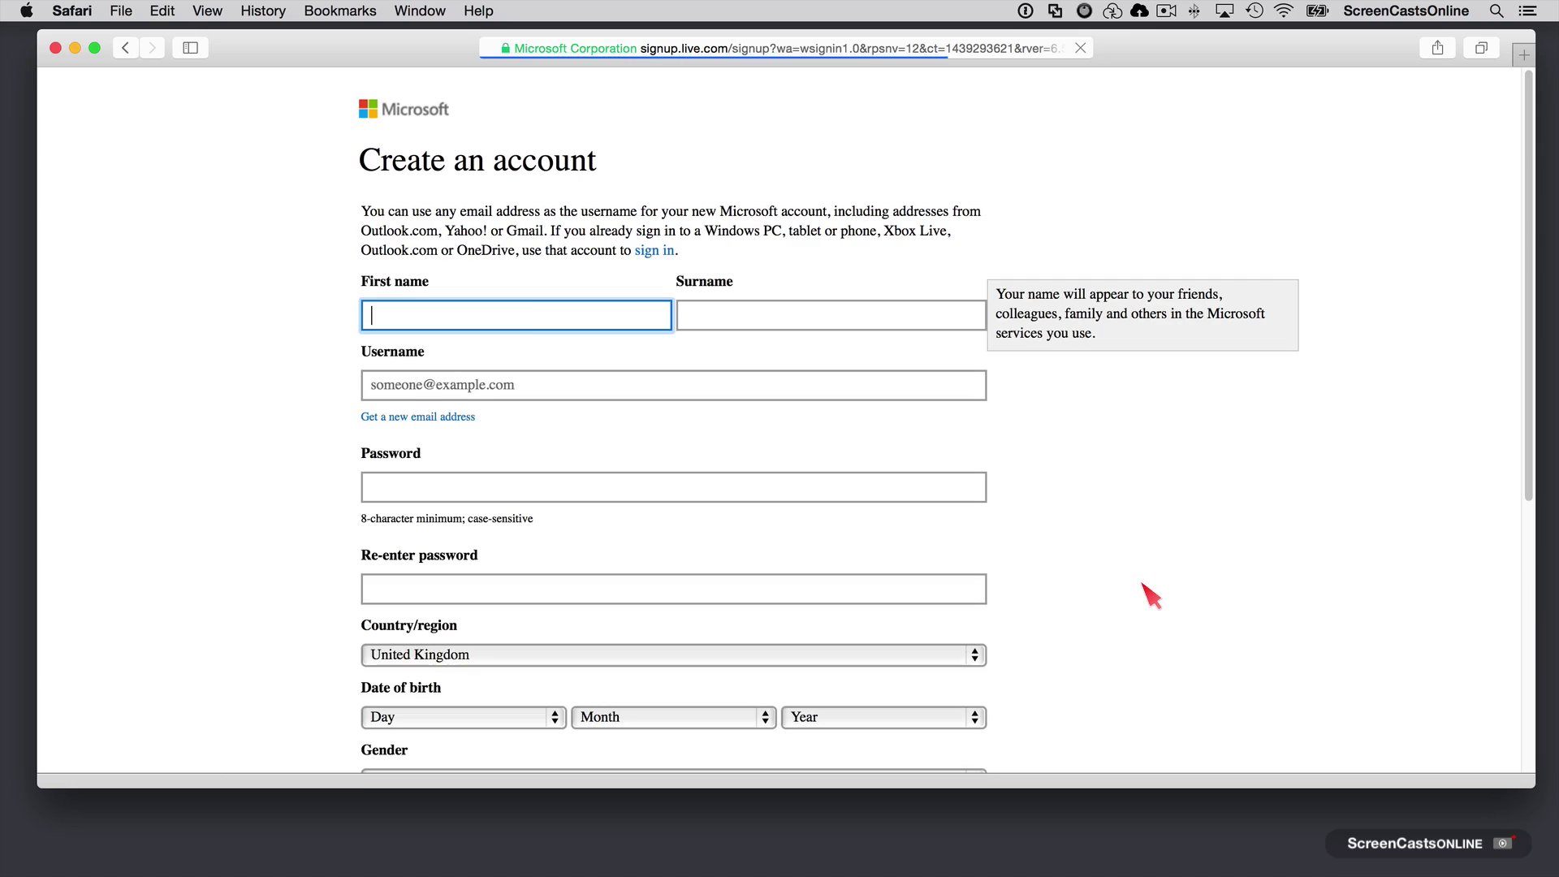
text(SR)
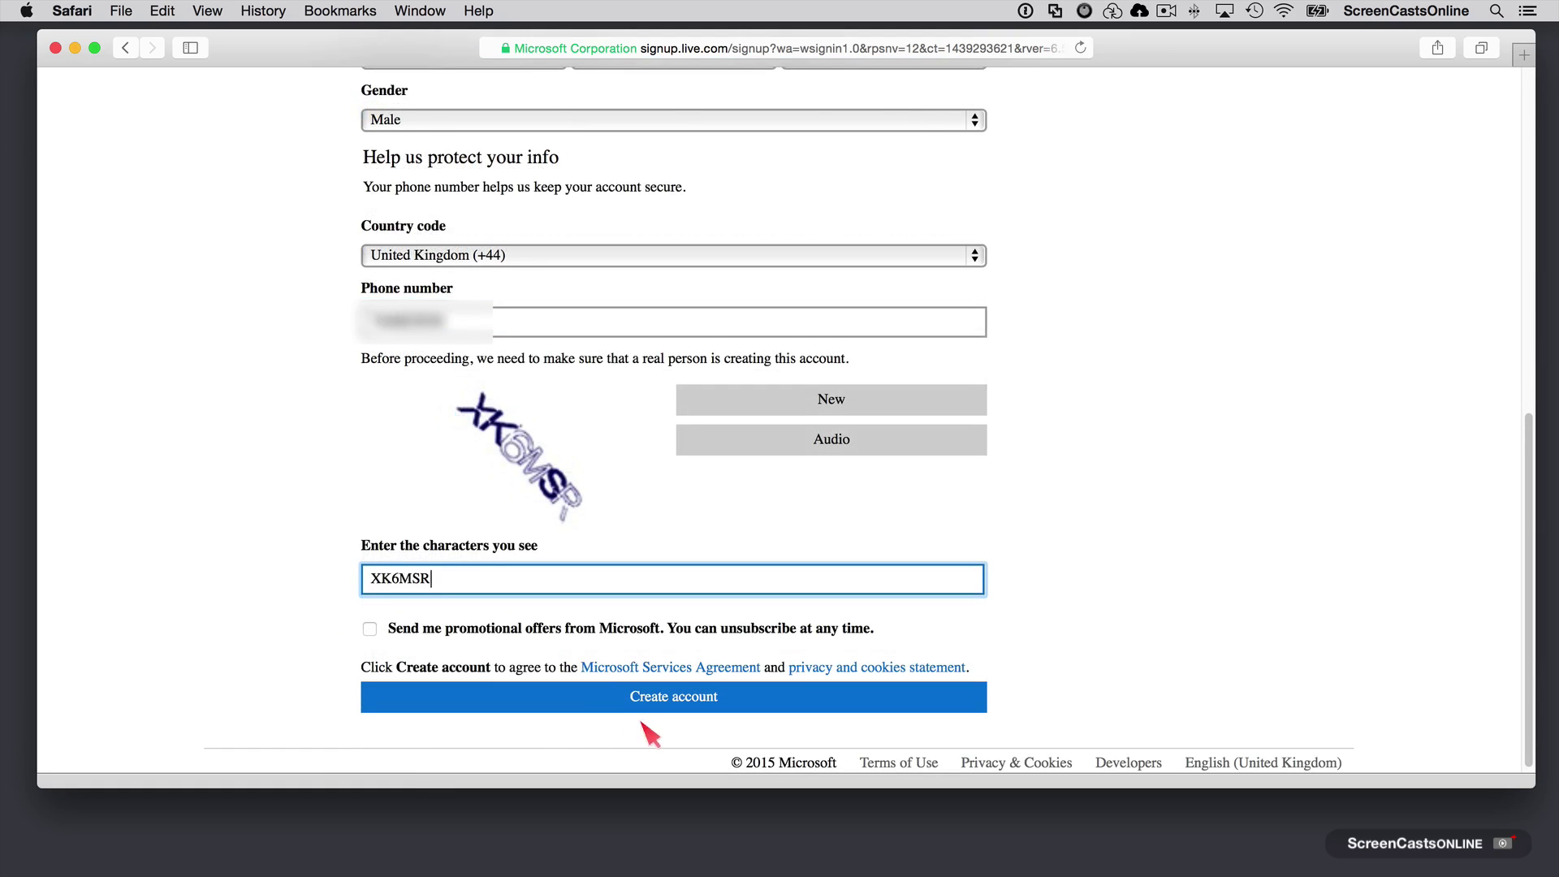
click(668, 703)
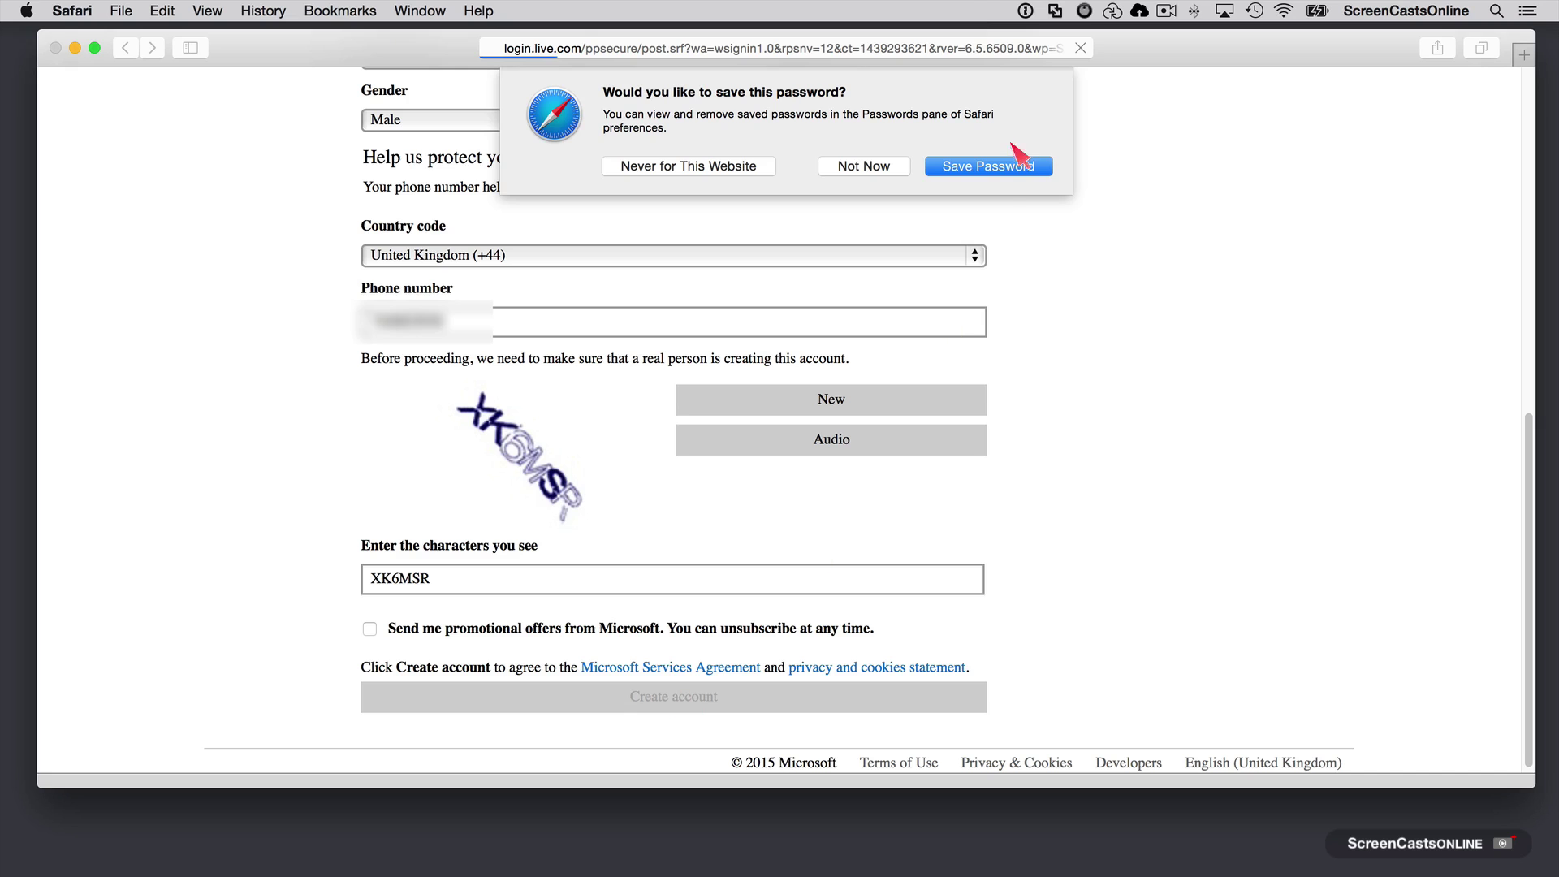
click(990, 168)
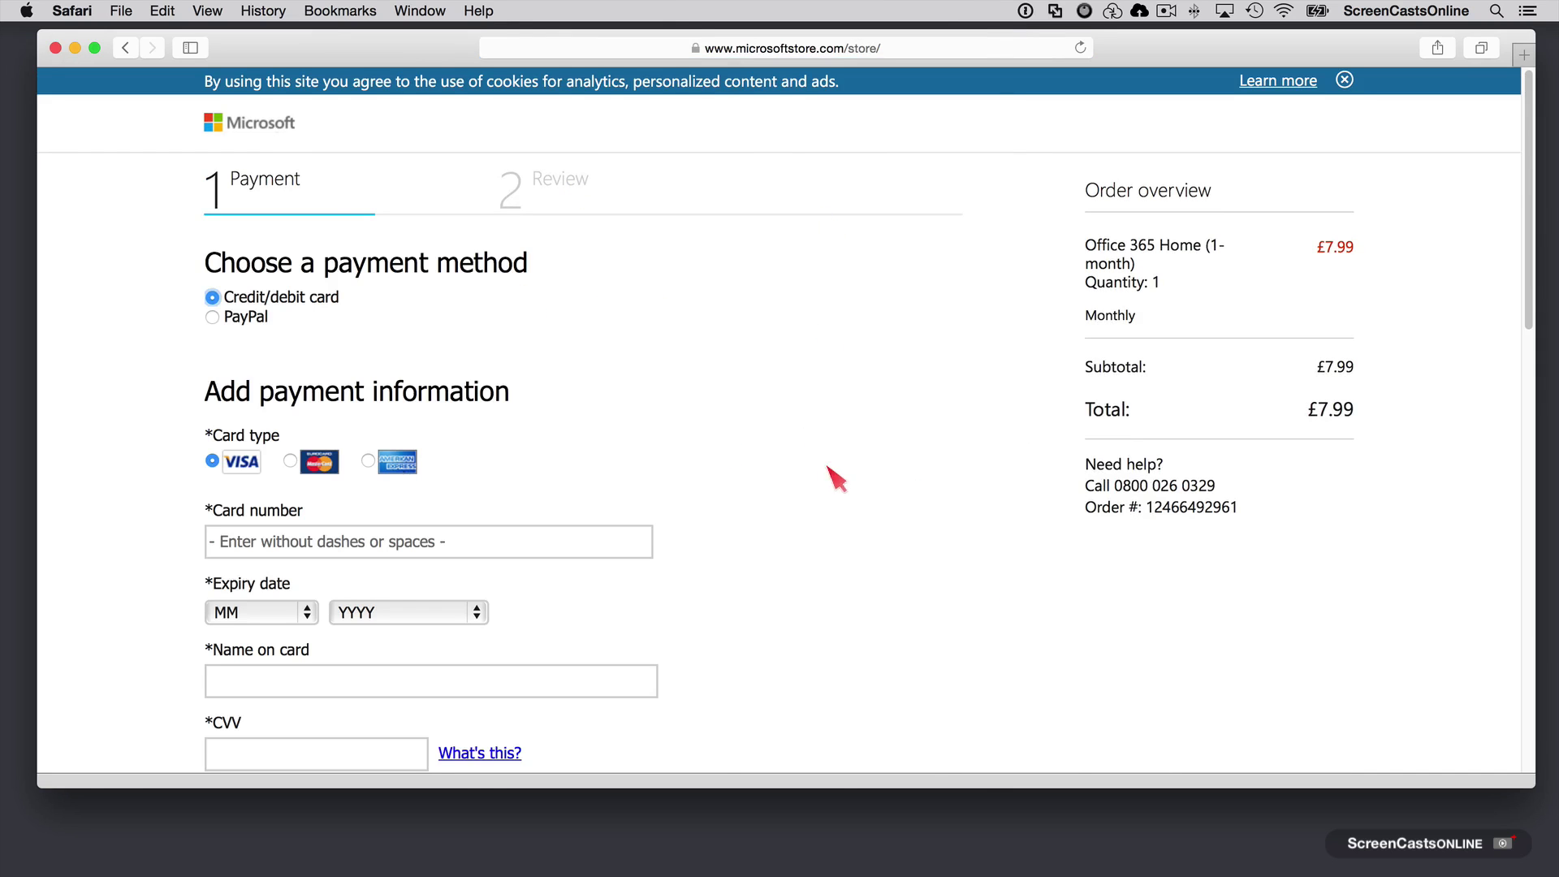
Step: Review the confirmed £7.99 Office 365 Home order and choose Install Office
scroll(898, 387, down, 5)
scroll(906, 398, down, 4)
scroll(925, 272, up, 1)
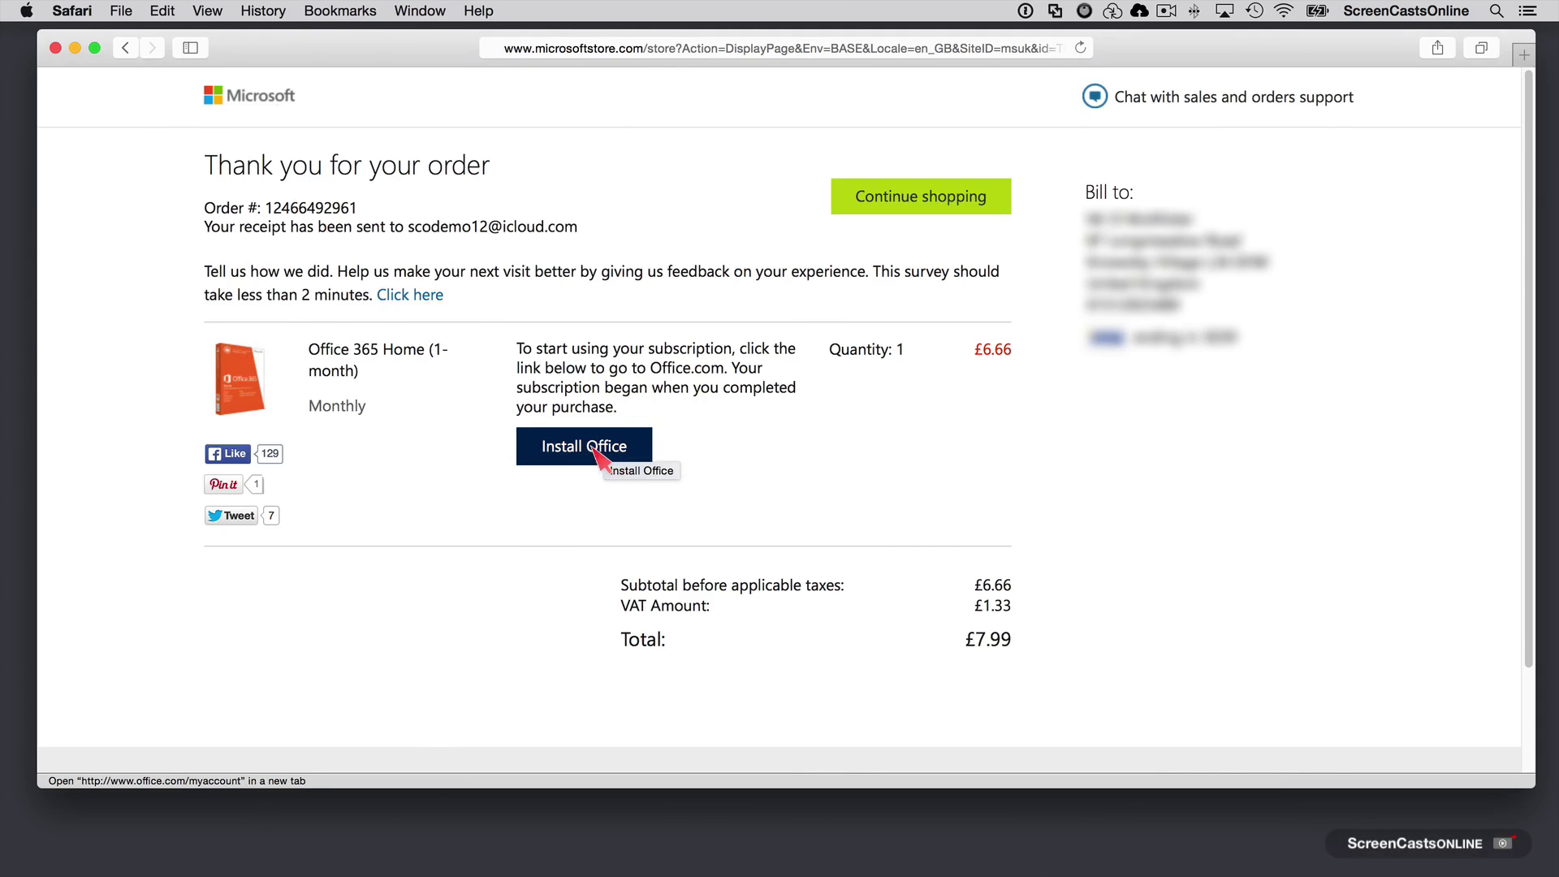
click(595, 450)
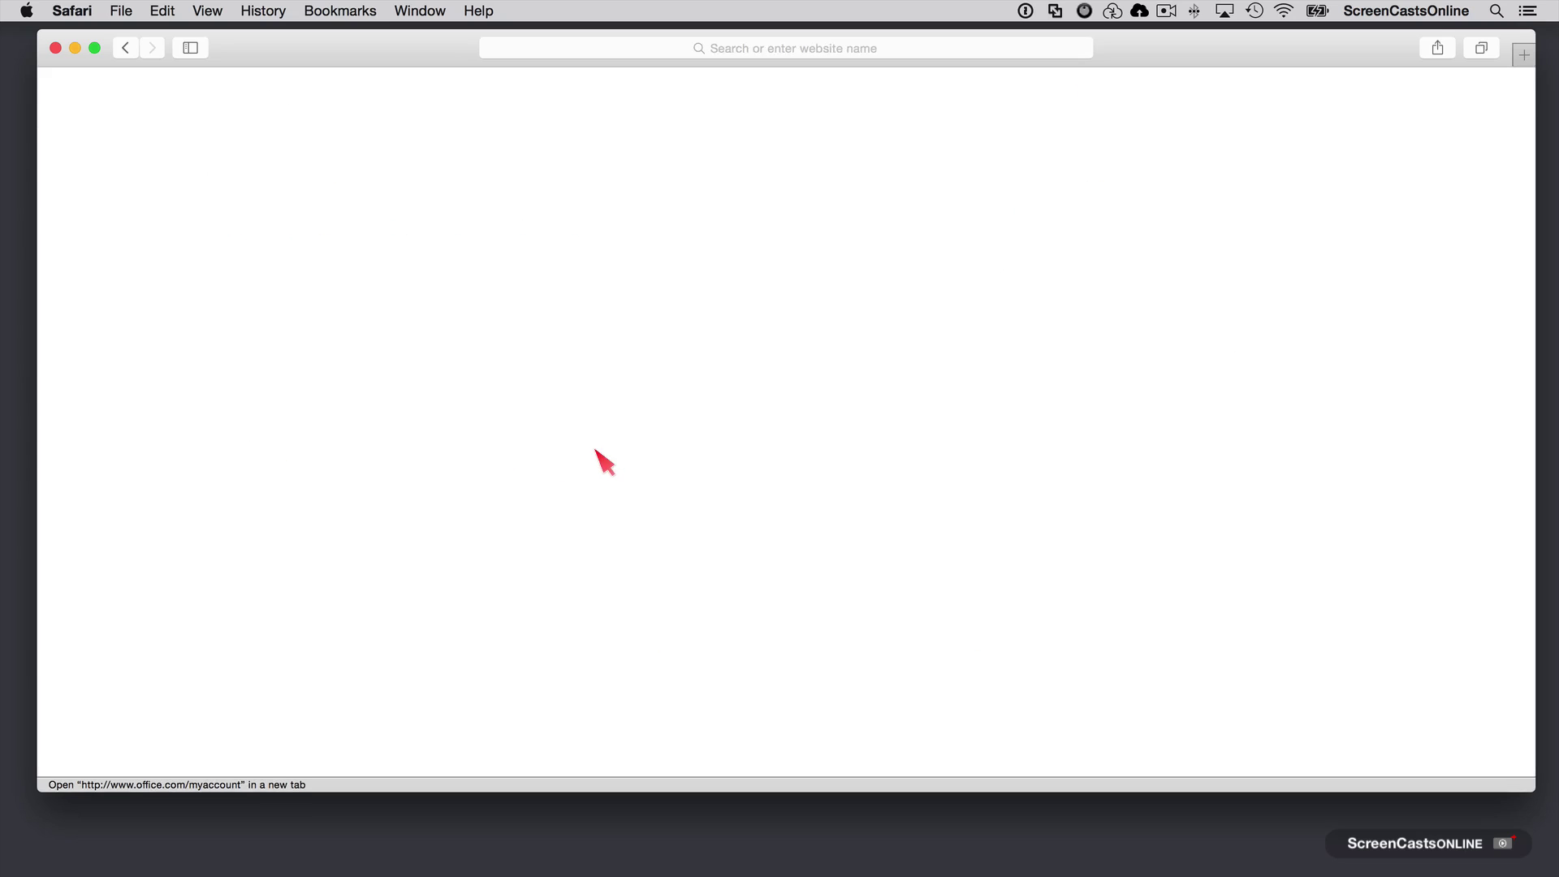
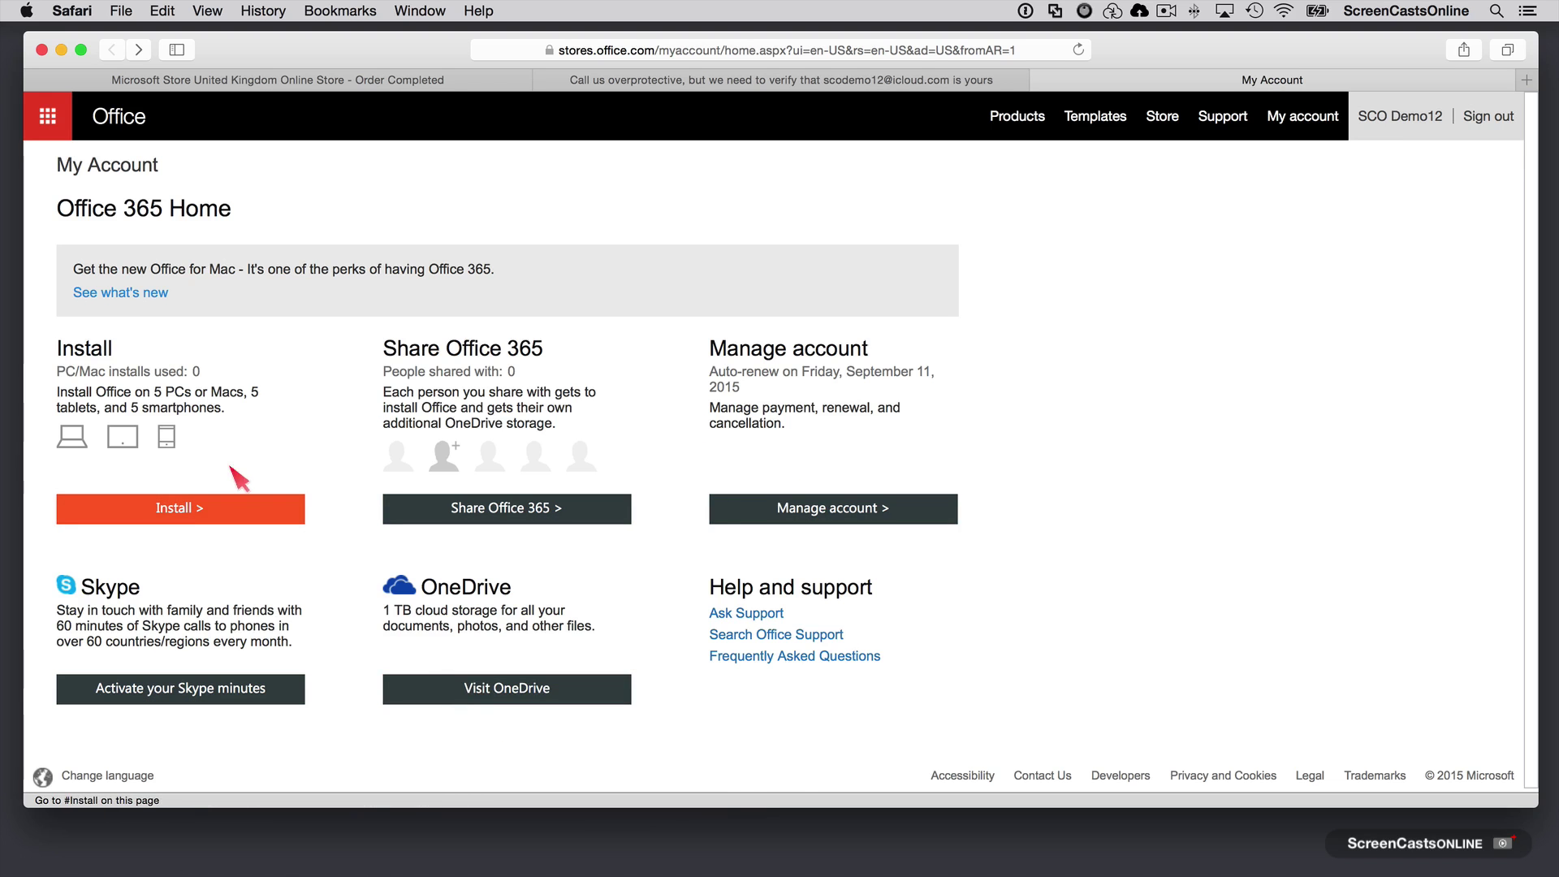
Step: Start downloading the 1.16 GB Office 2016 for Mac installer and check its progress in Downloads
click(182, 508)
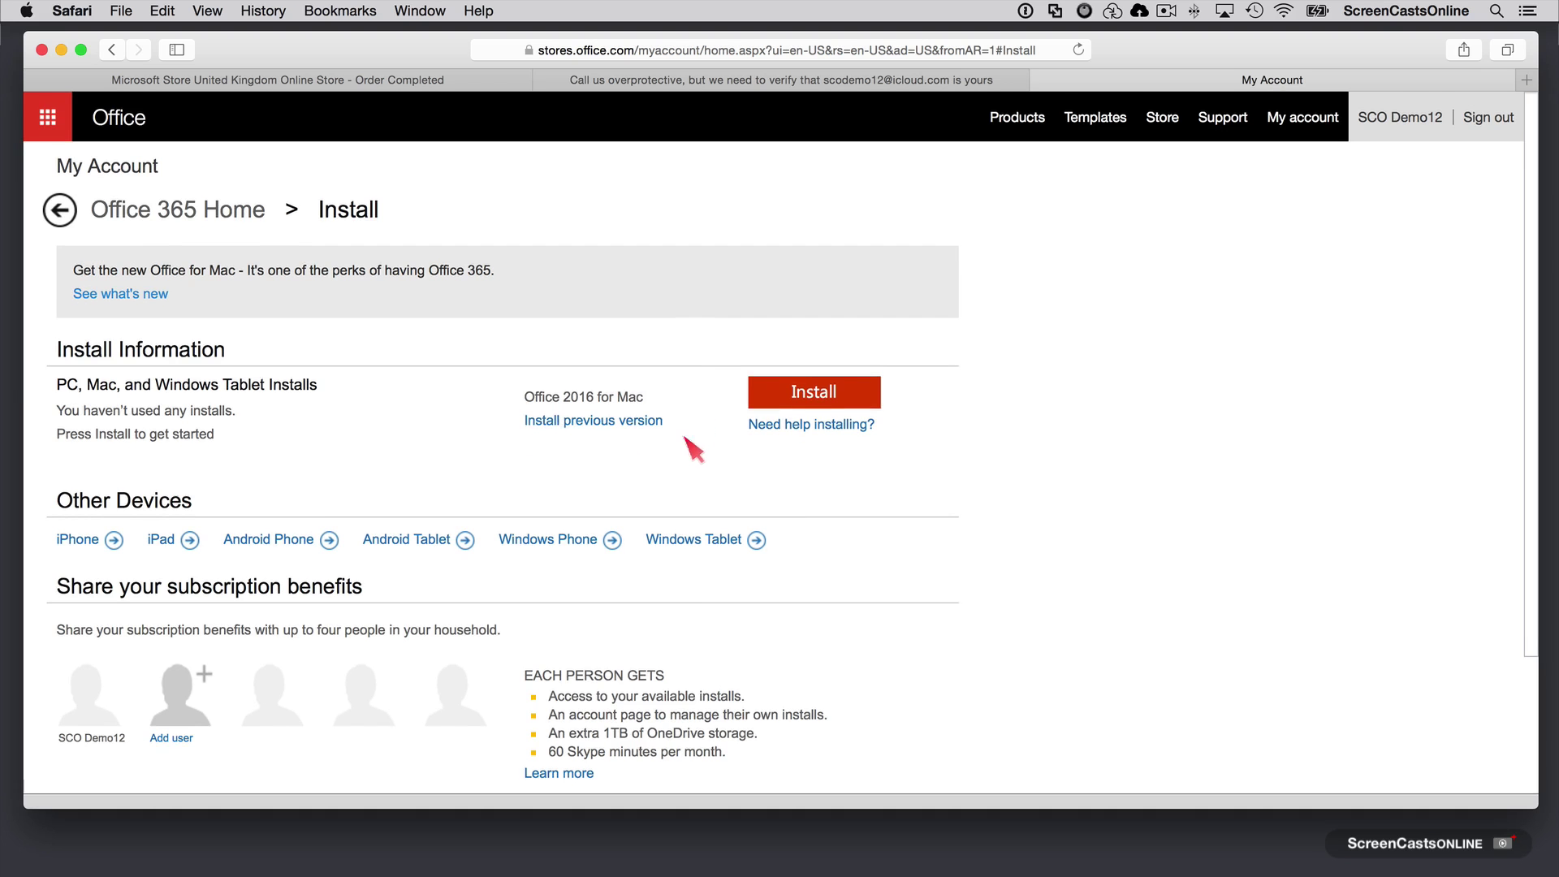
click(816, 393)
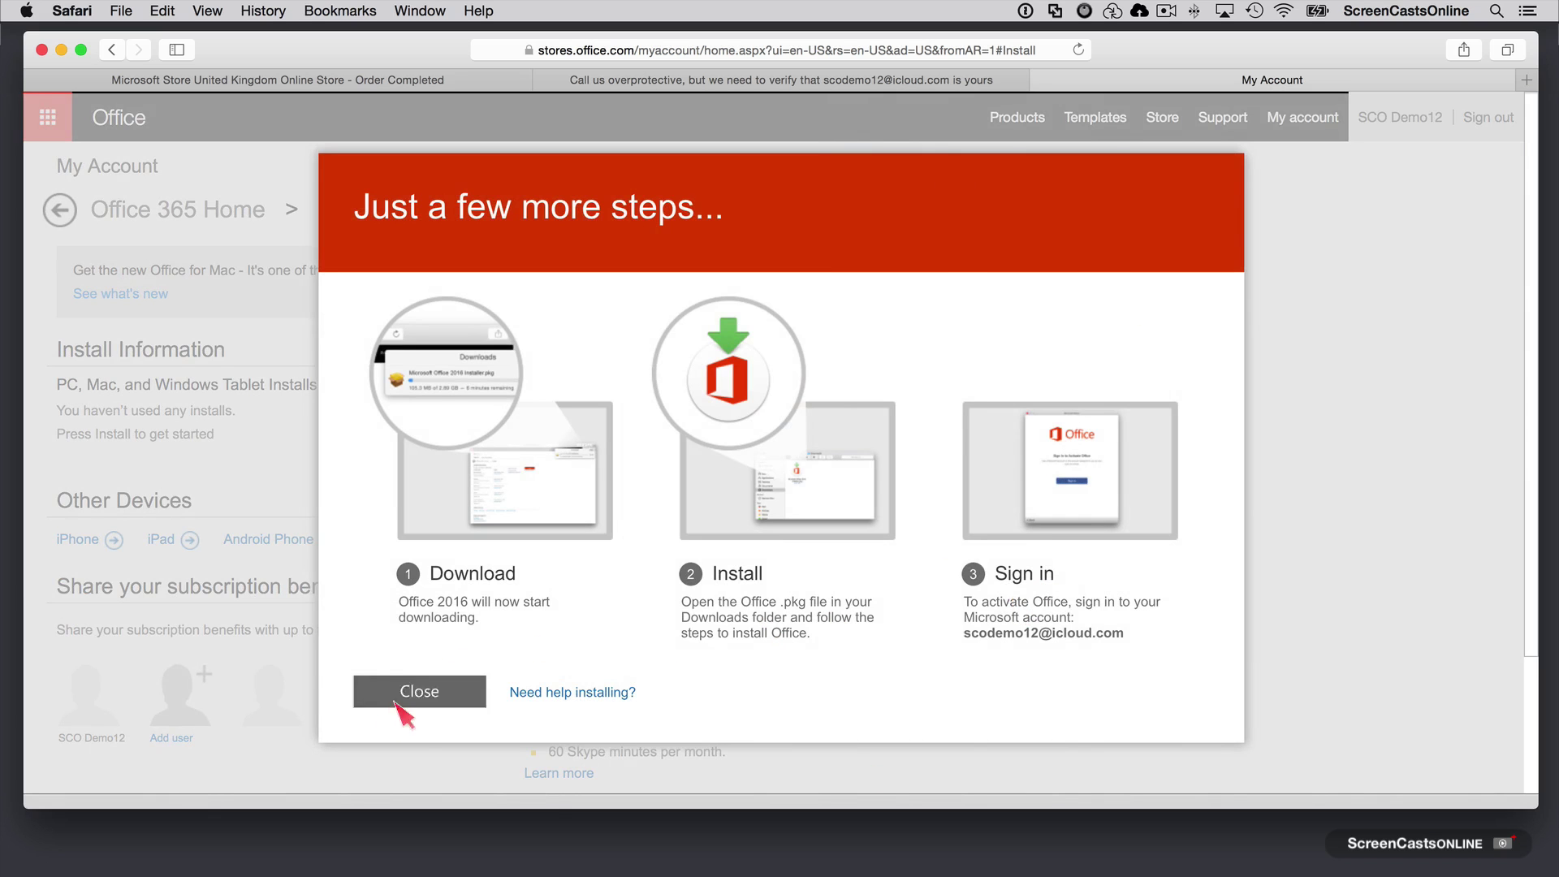
click(420, 692)
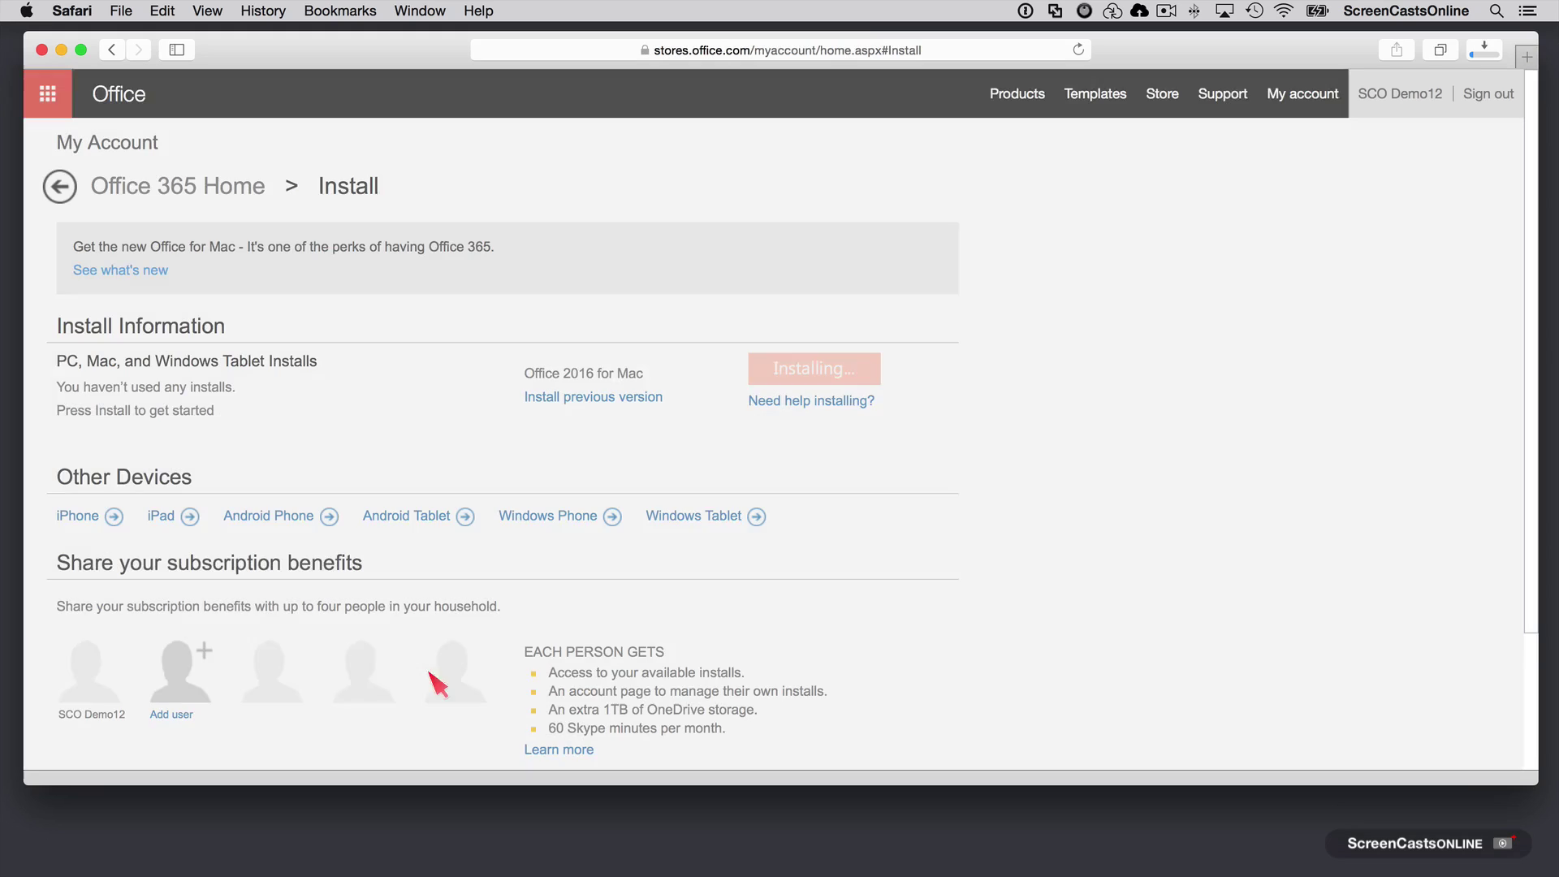
click(1483, 50)
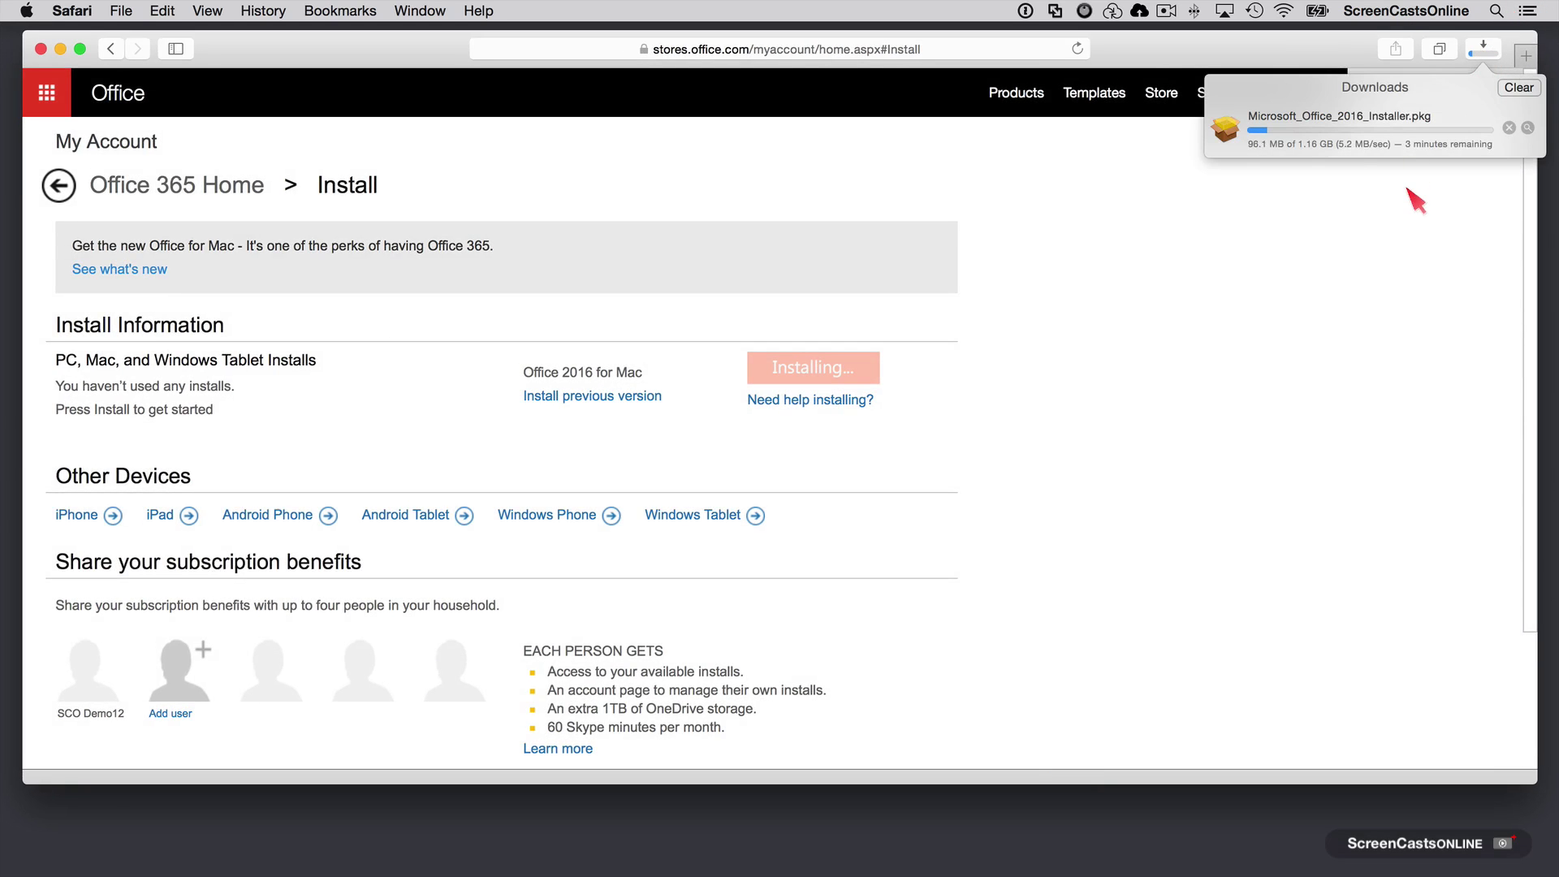
click(1301, 201)
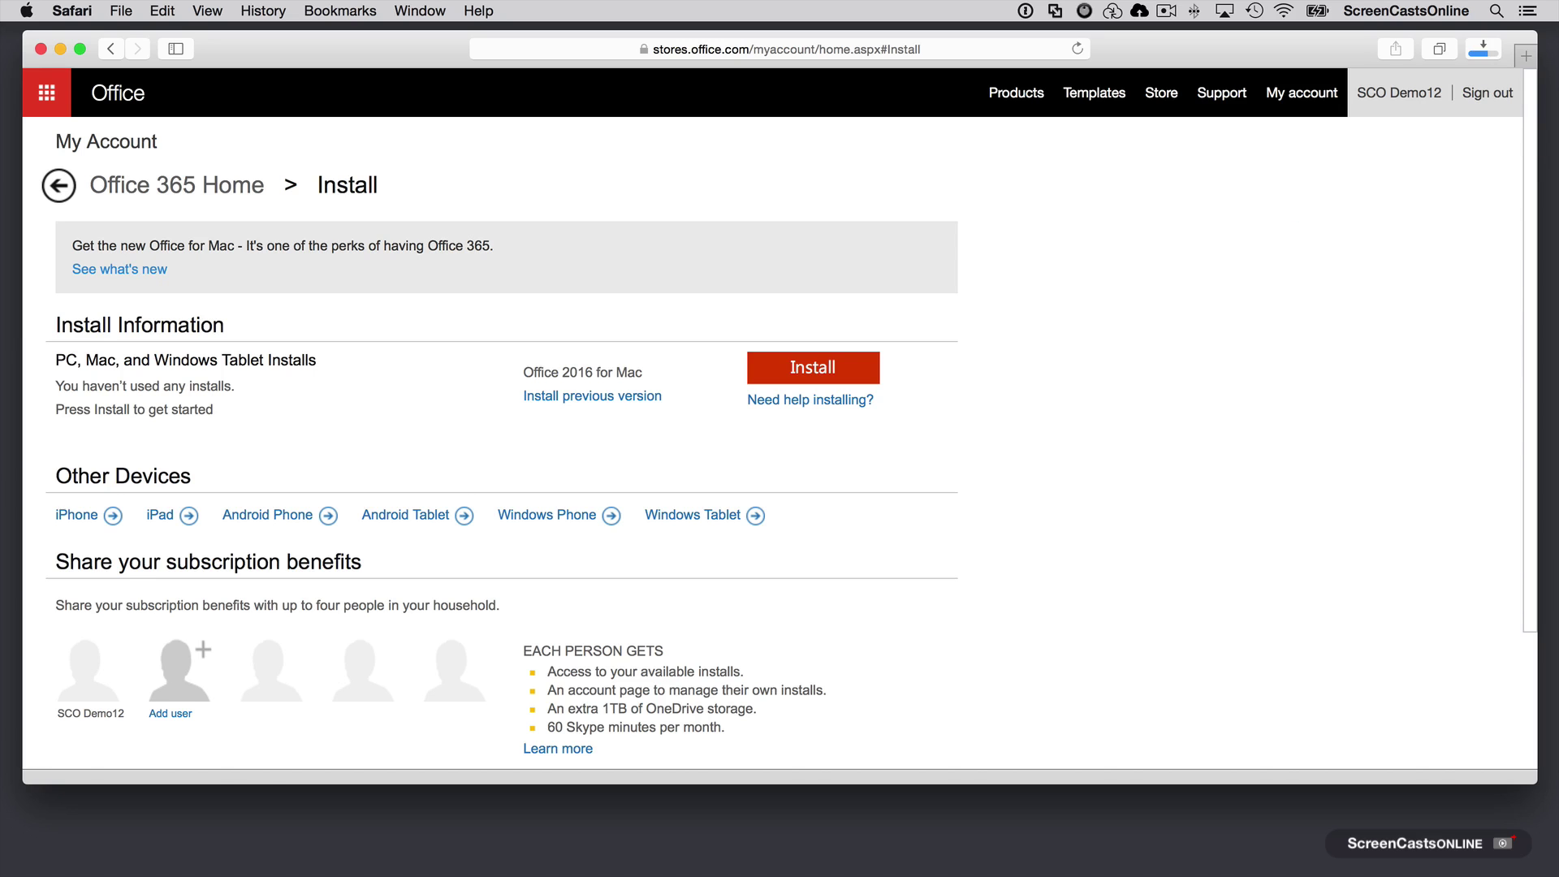
Step: Return to Office 365 Home, open OneDrive, and browse its Recent and Photos views
click(55, 186)
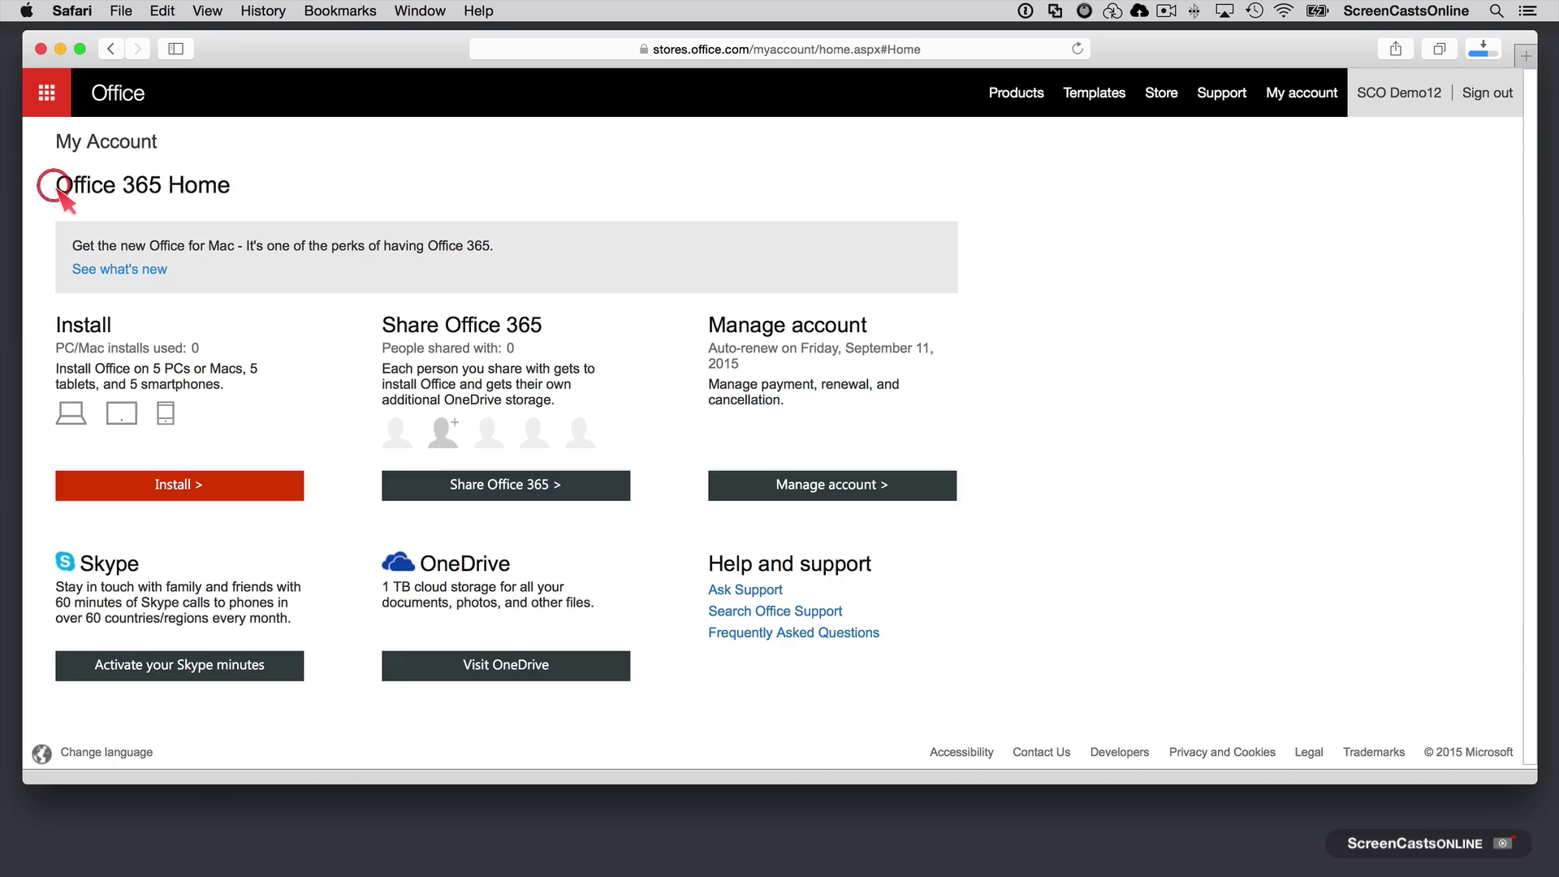
click(503, 671)
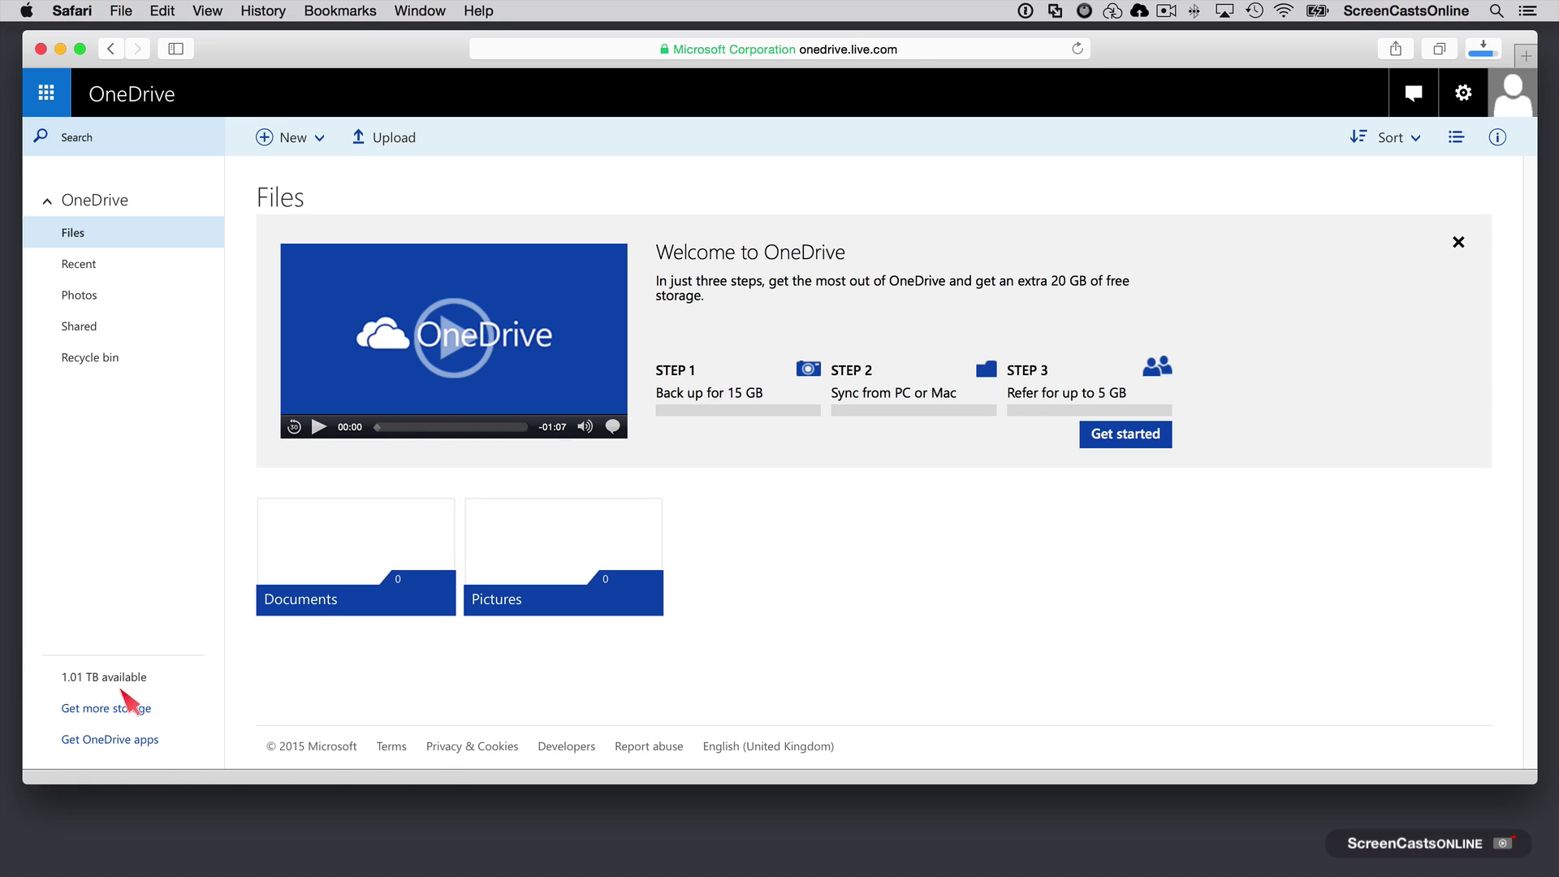
click(92, 263)
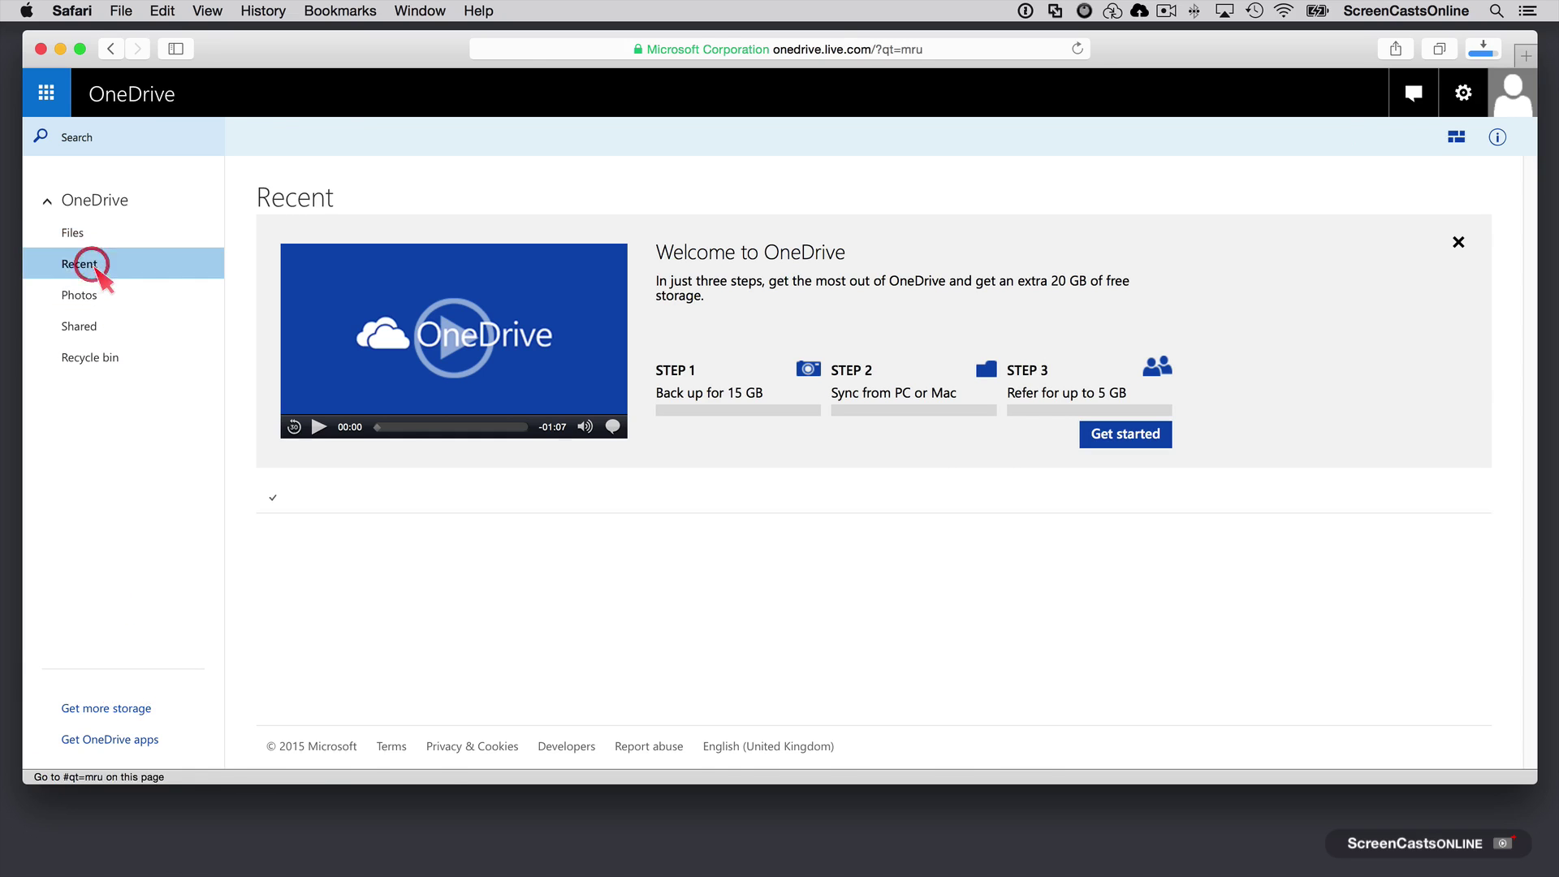
click(96, 296)
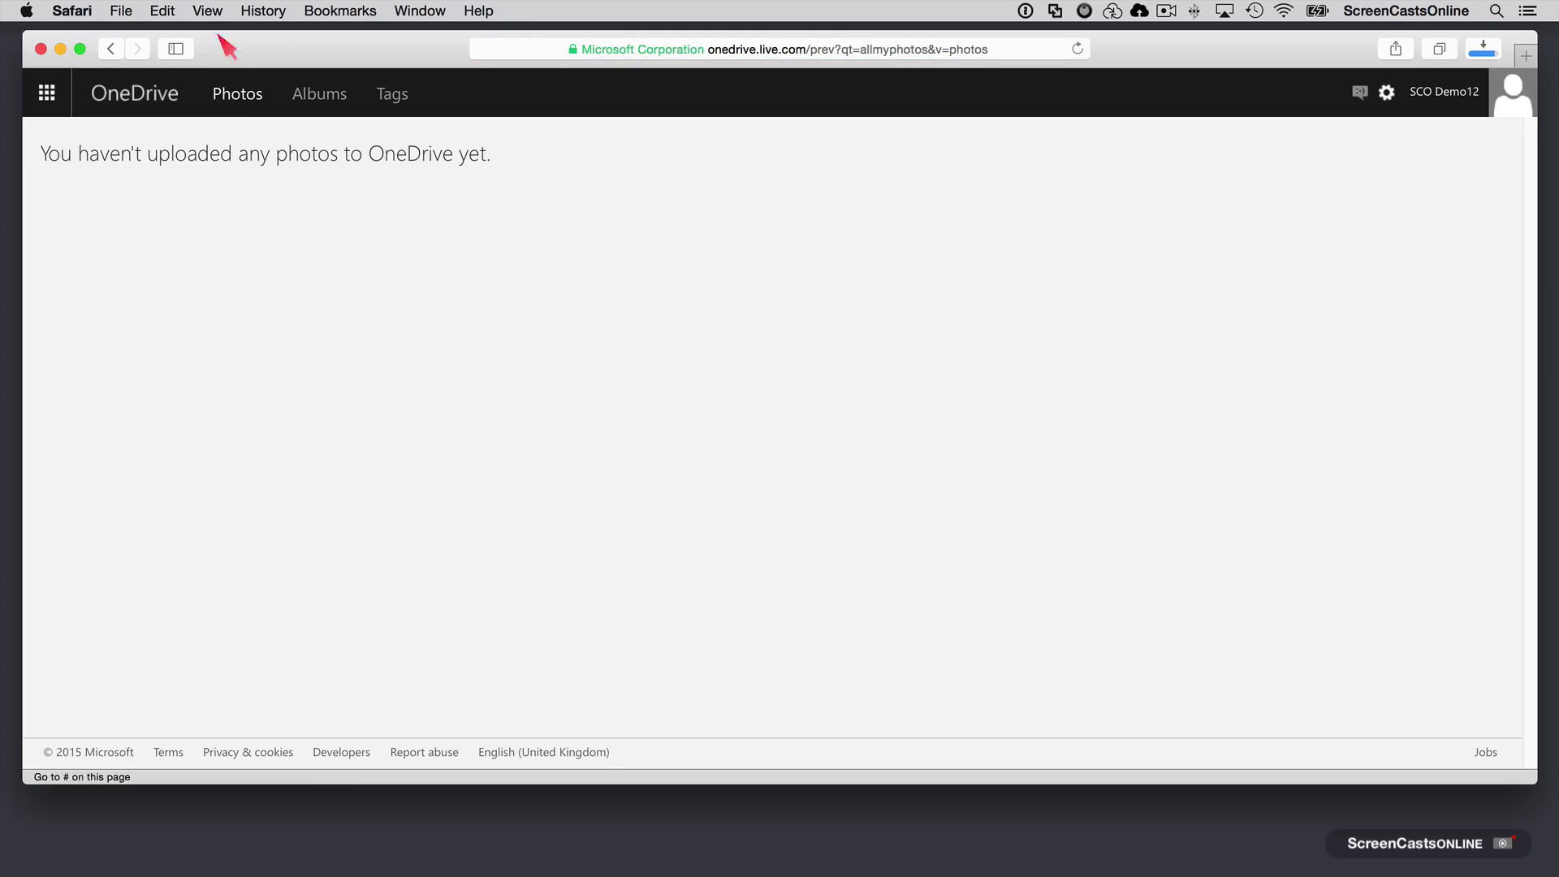
click(114, 49)
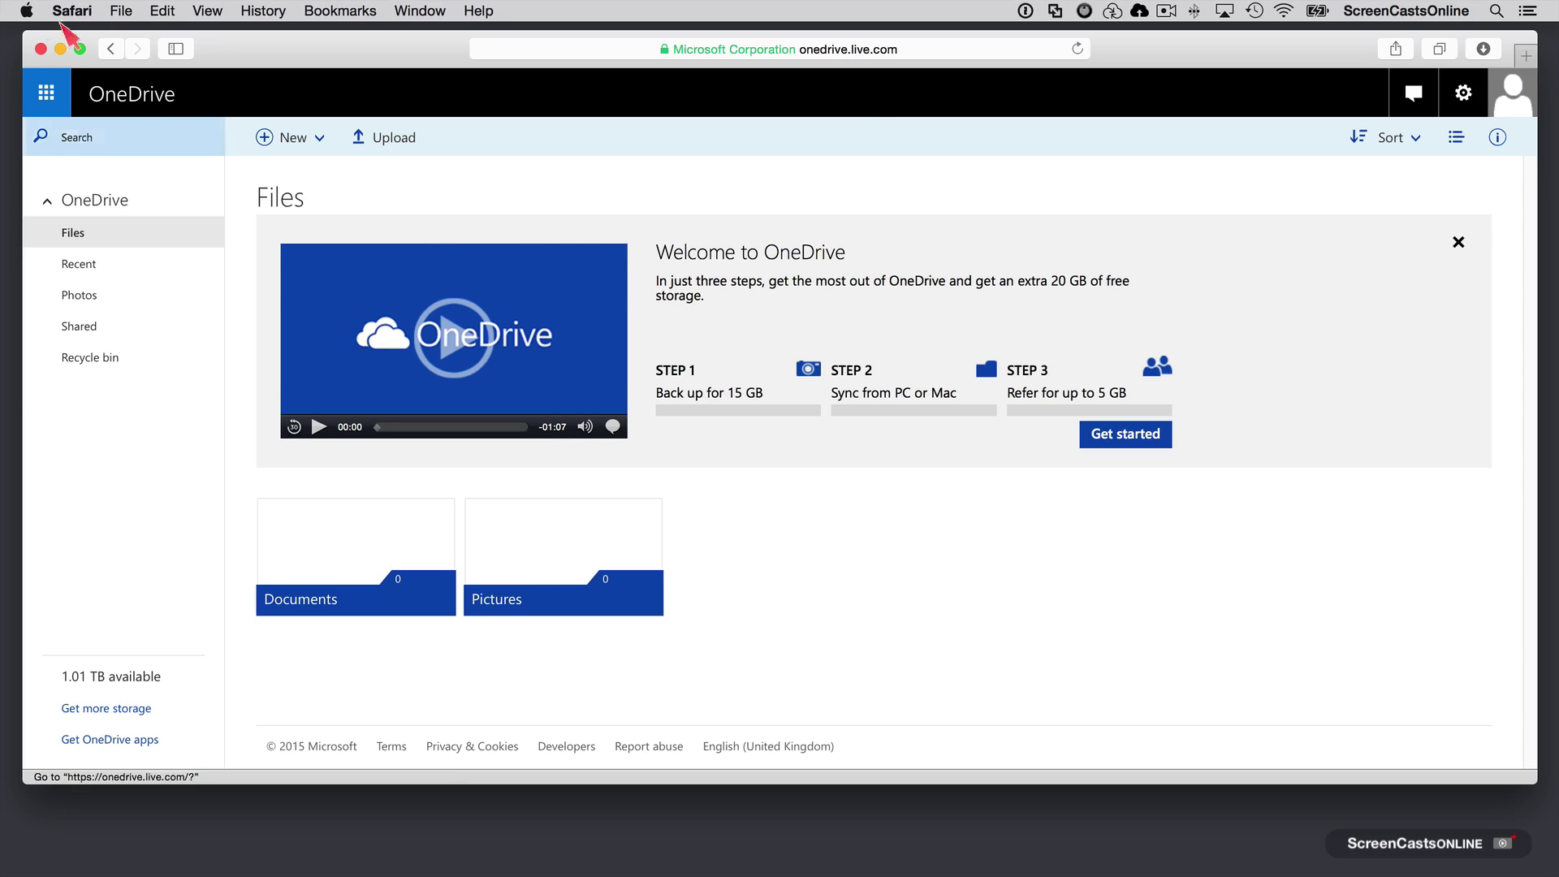
Step: Open and close the Microsoft app launcher, then show the finished installer in Downloads
click(49, 95)
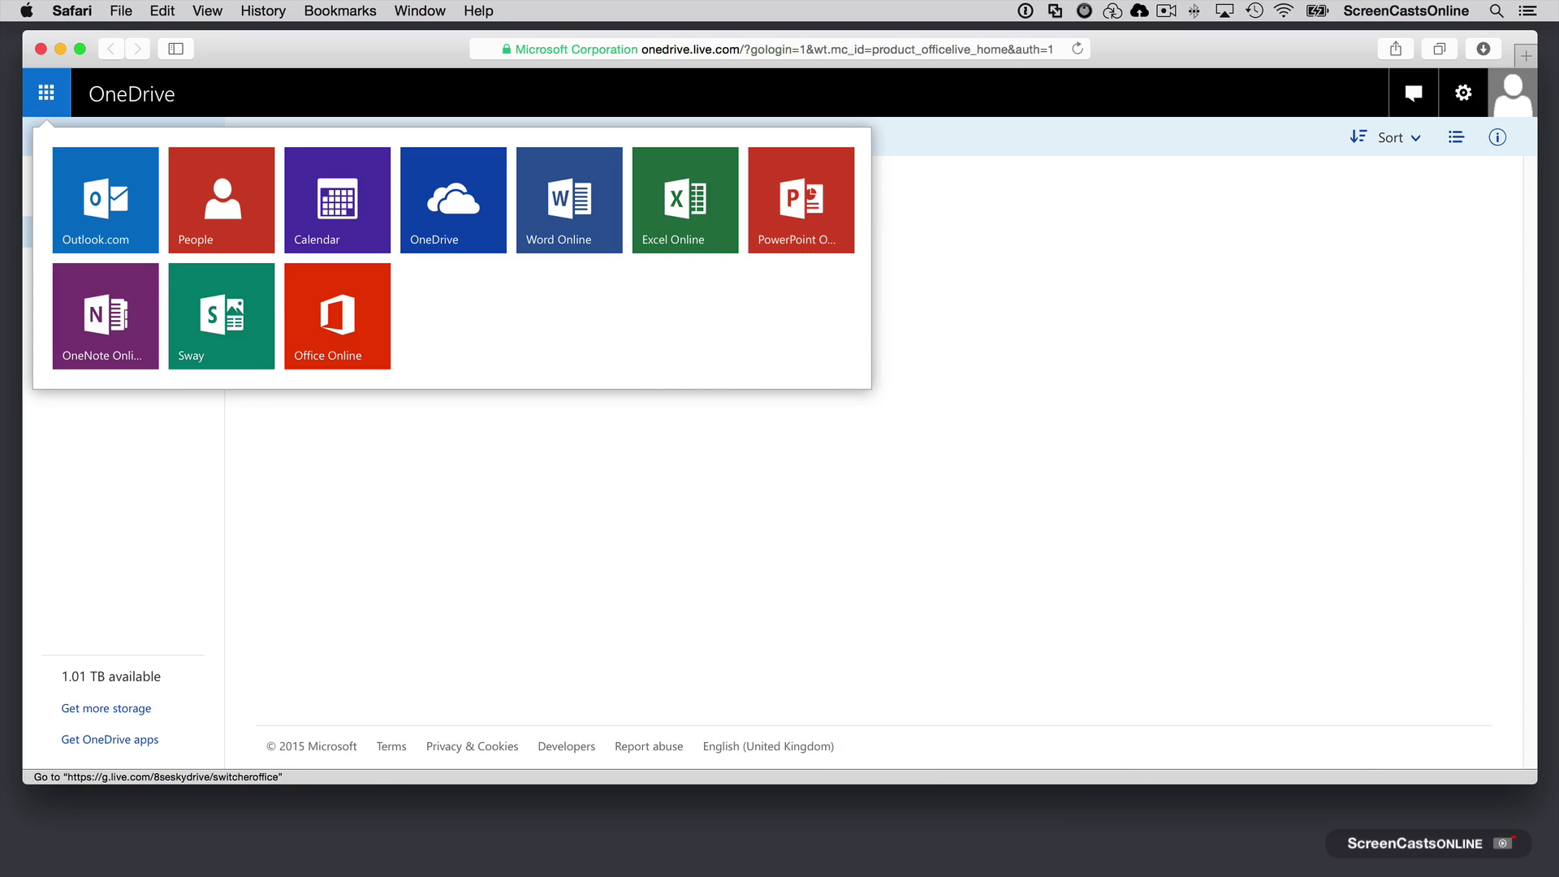
click(122, 464)
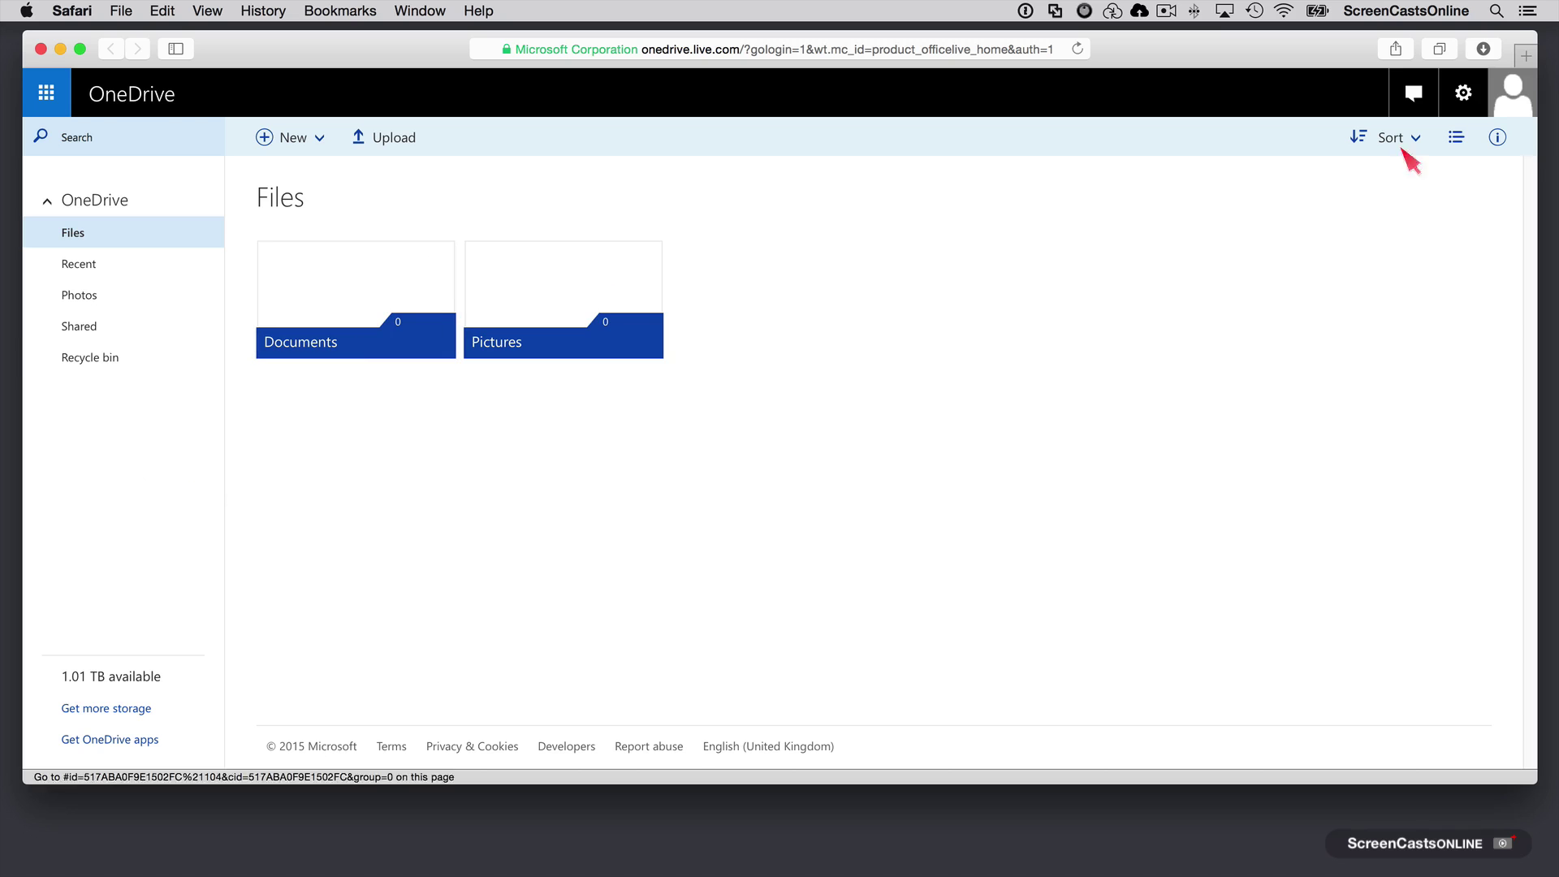
click(1482, 49)
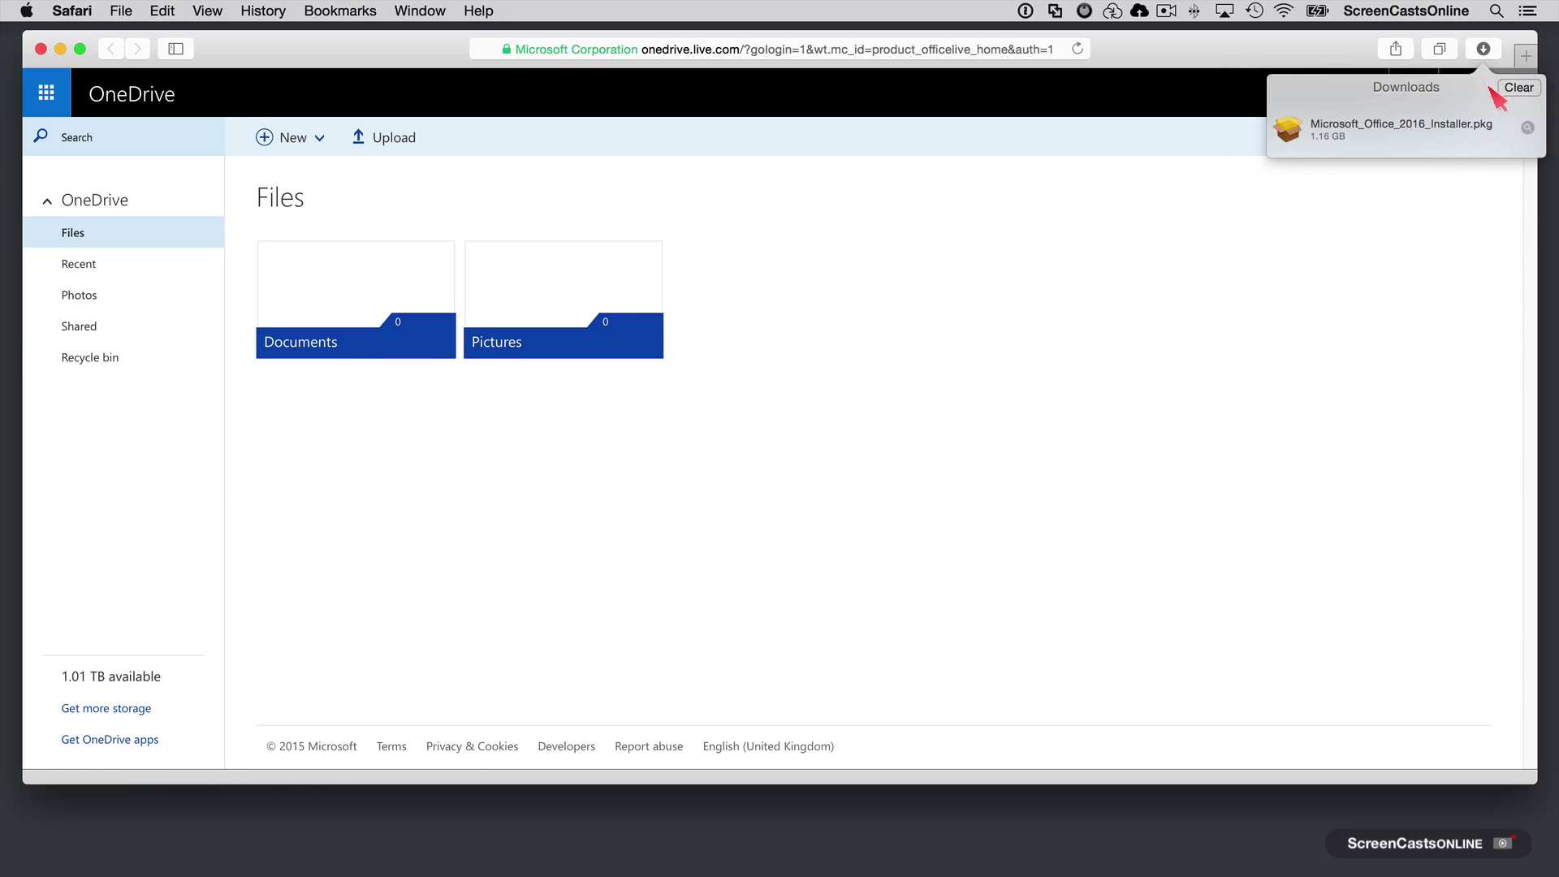
Step: Run Microsoft_Office_2016_Installer.pkg, accept the license, install on Macintosh HD with the account password, then close
double_click(1417, 130)
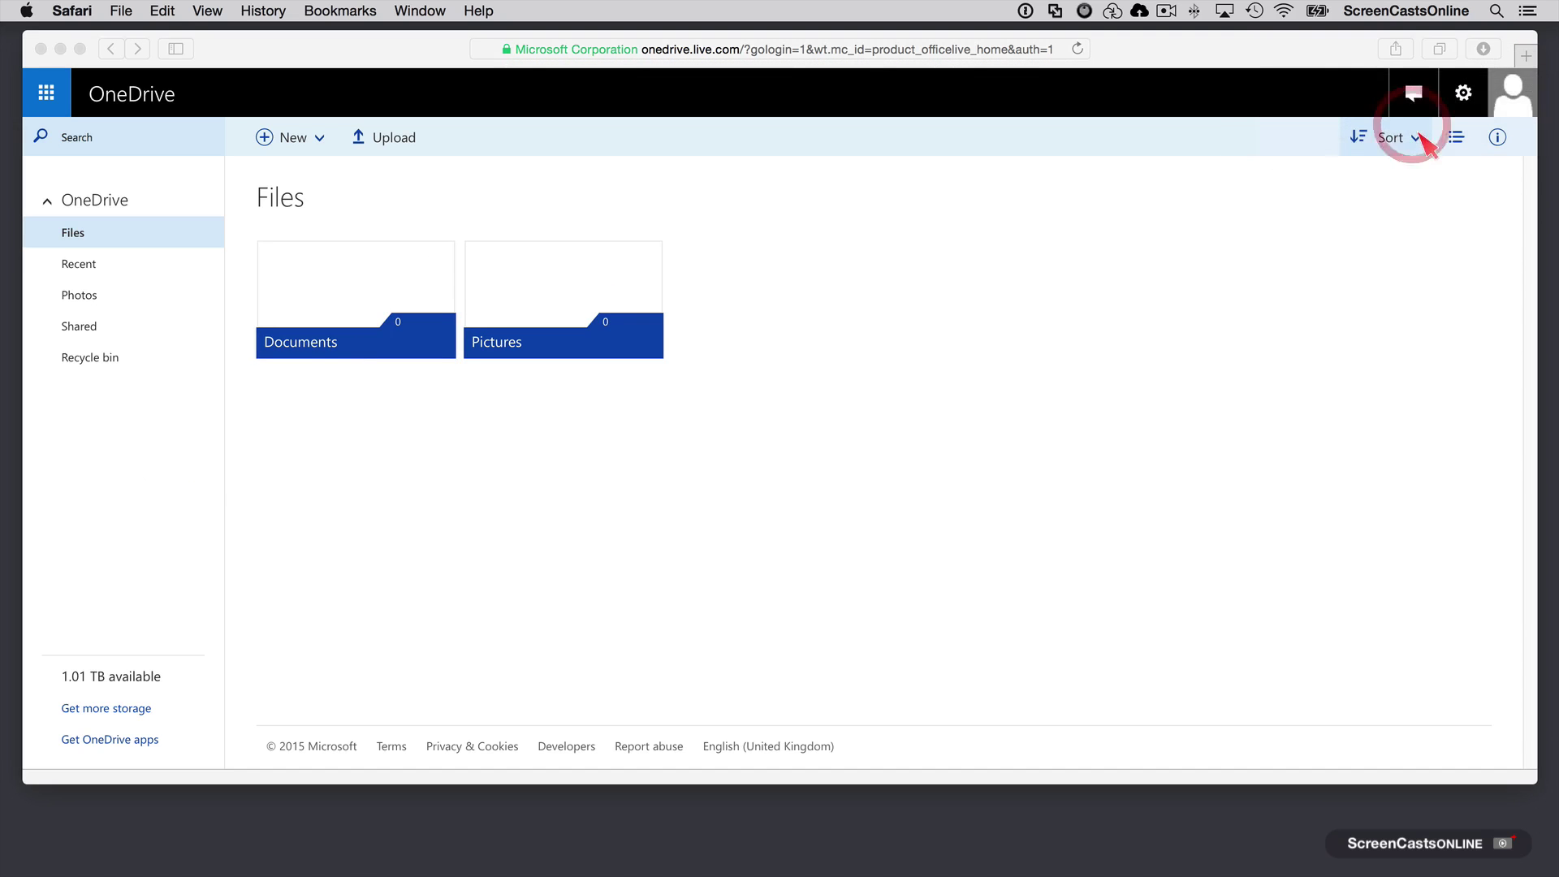
click(1023, 569)
click(1023, 569)
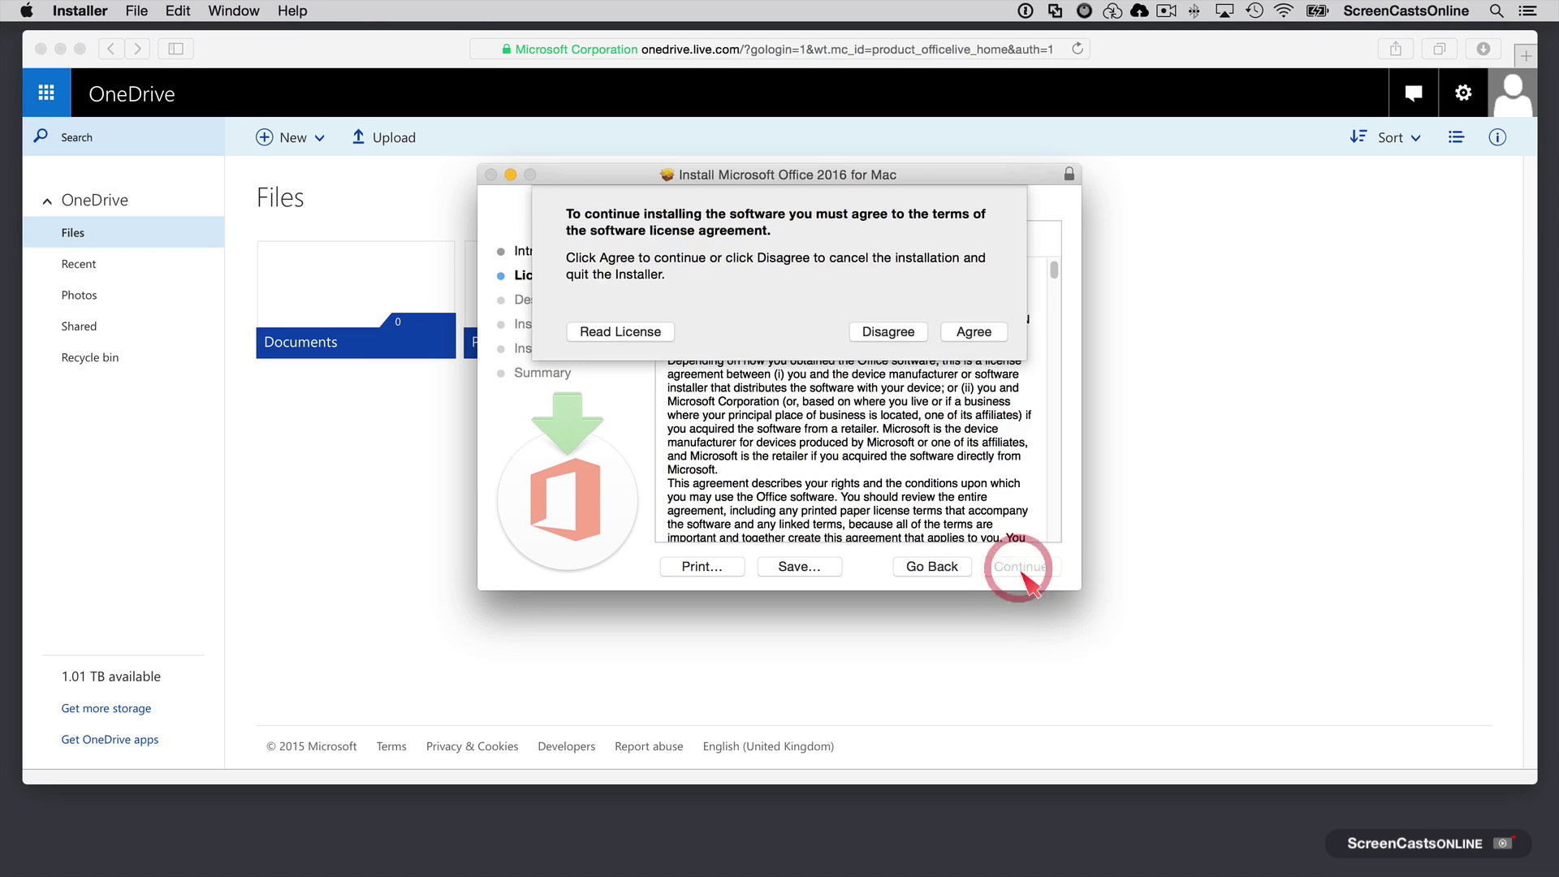
click(978, 331)
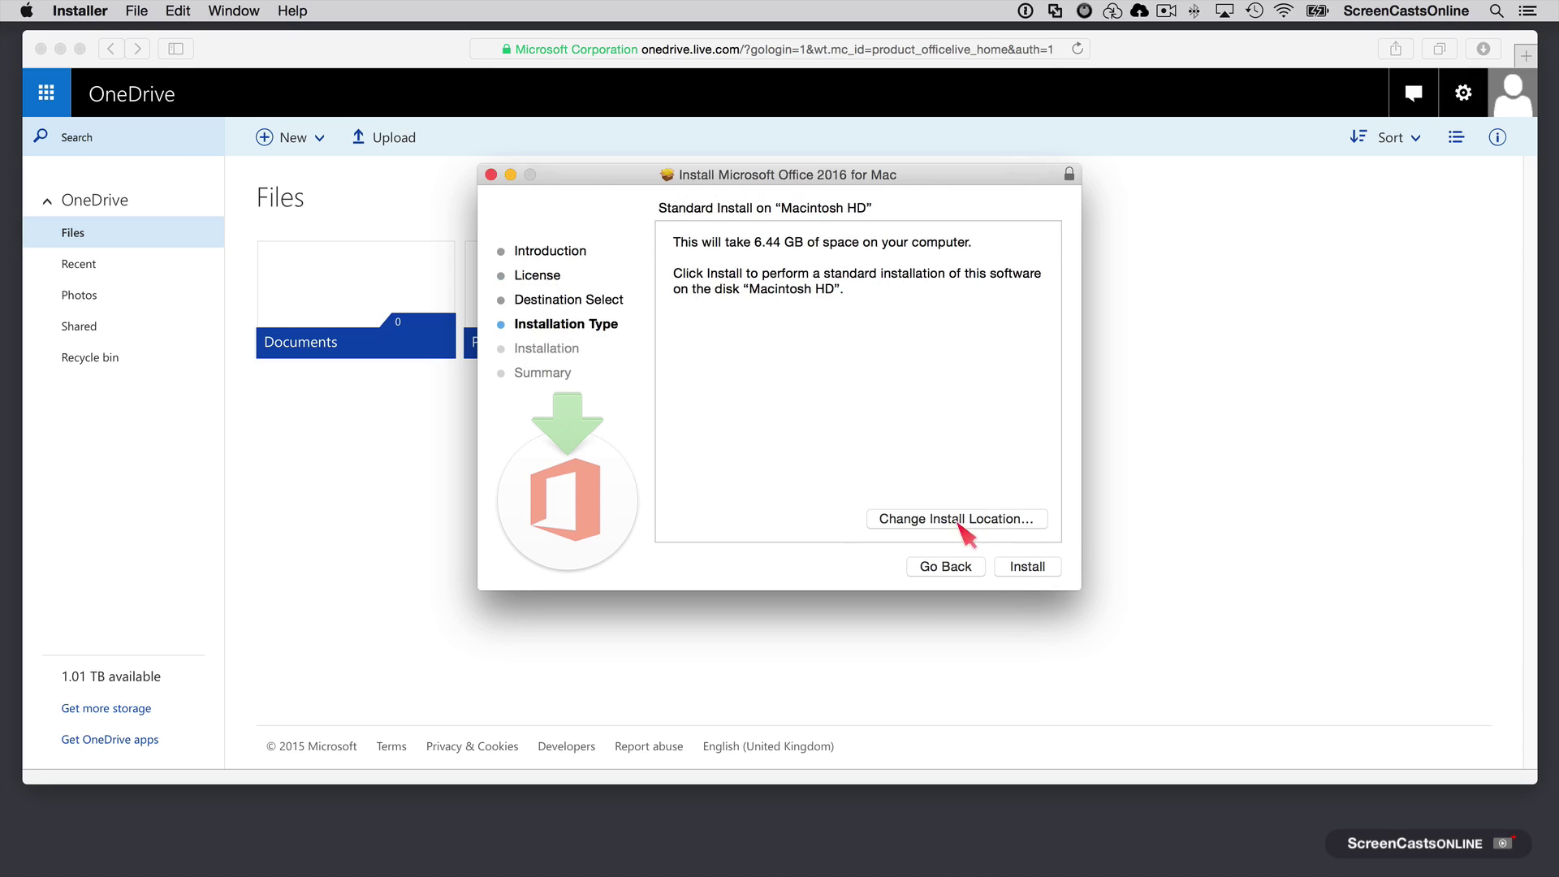
click(1033, 571)
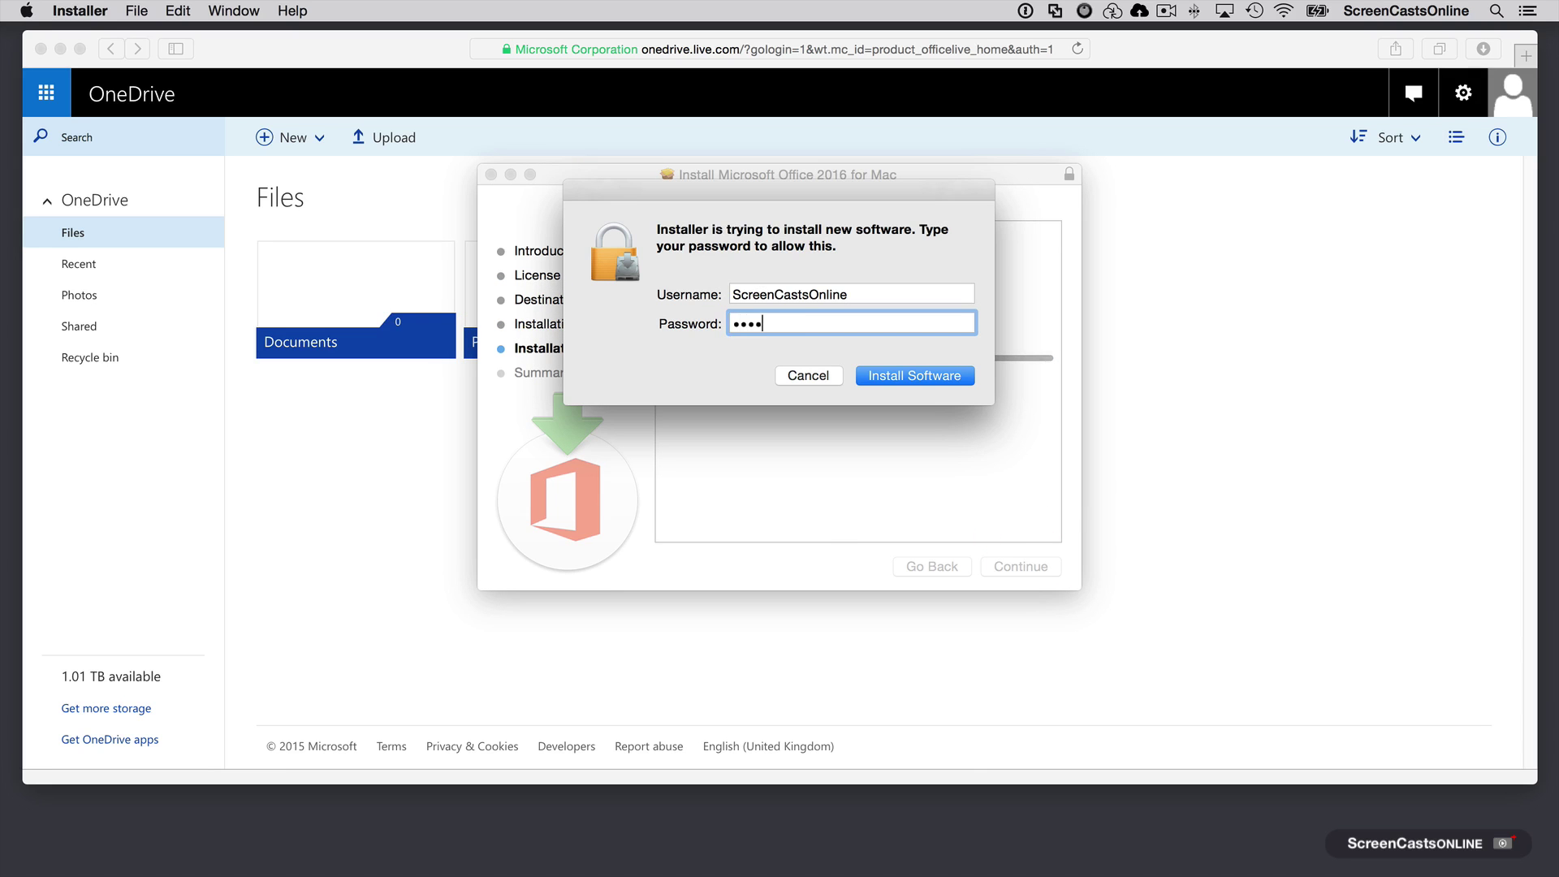
key(Return)
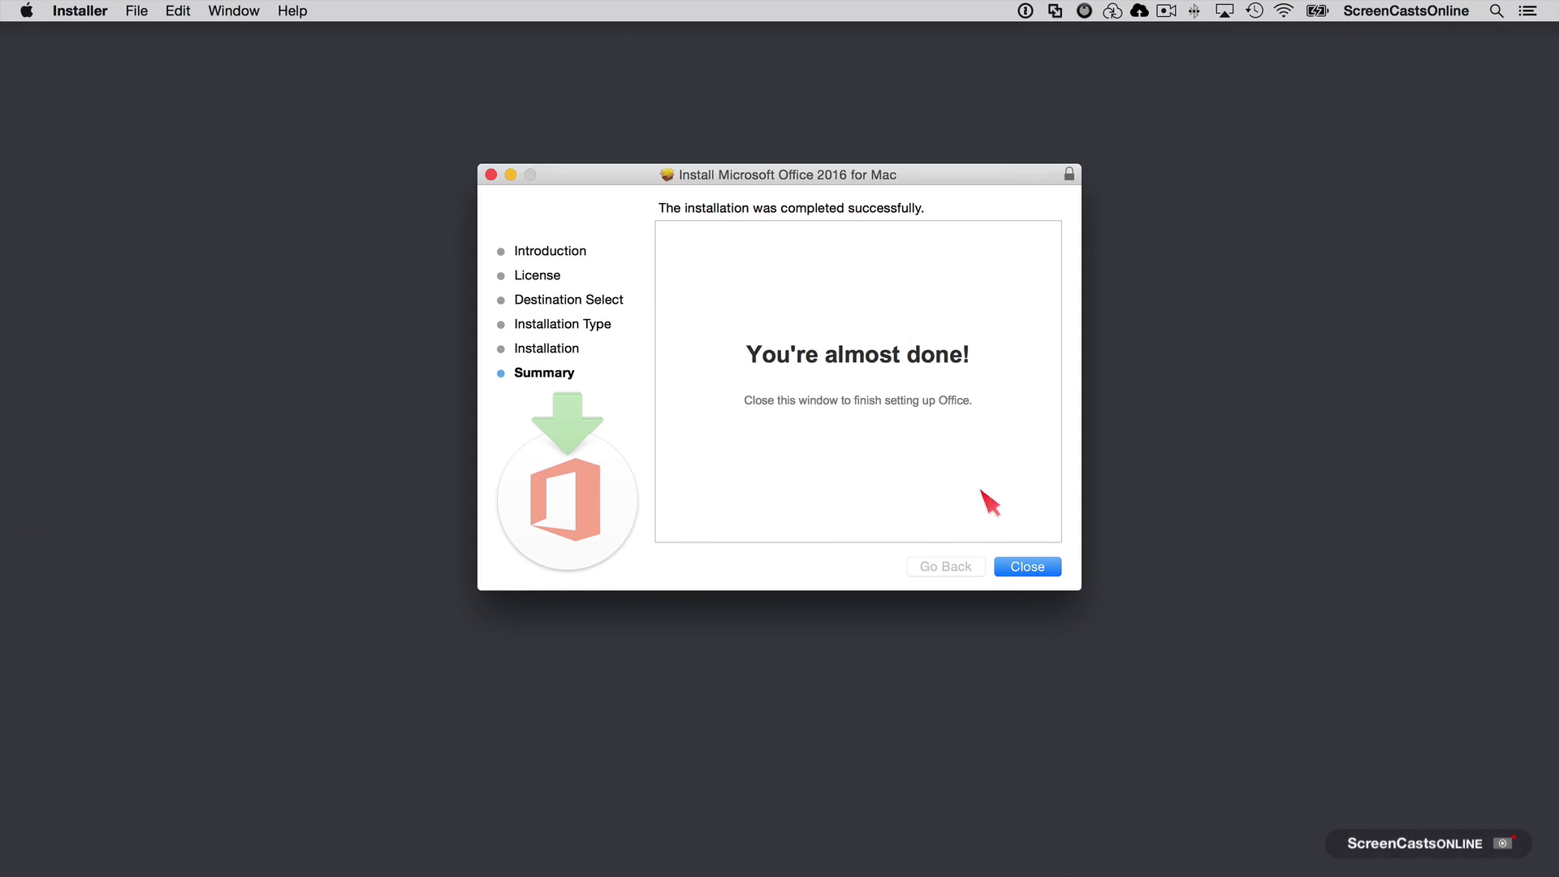
click(1028, 568)
Step: Bring Finder forward and launch Microsoft Word 2016 from the Applications folder
click(1024, 566)
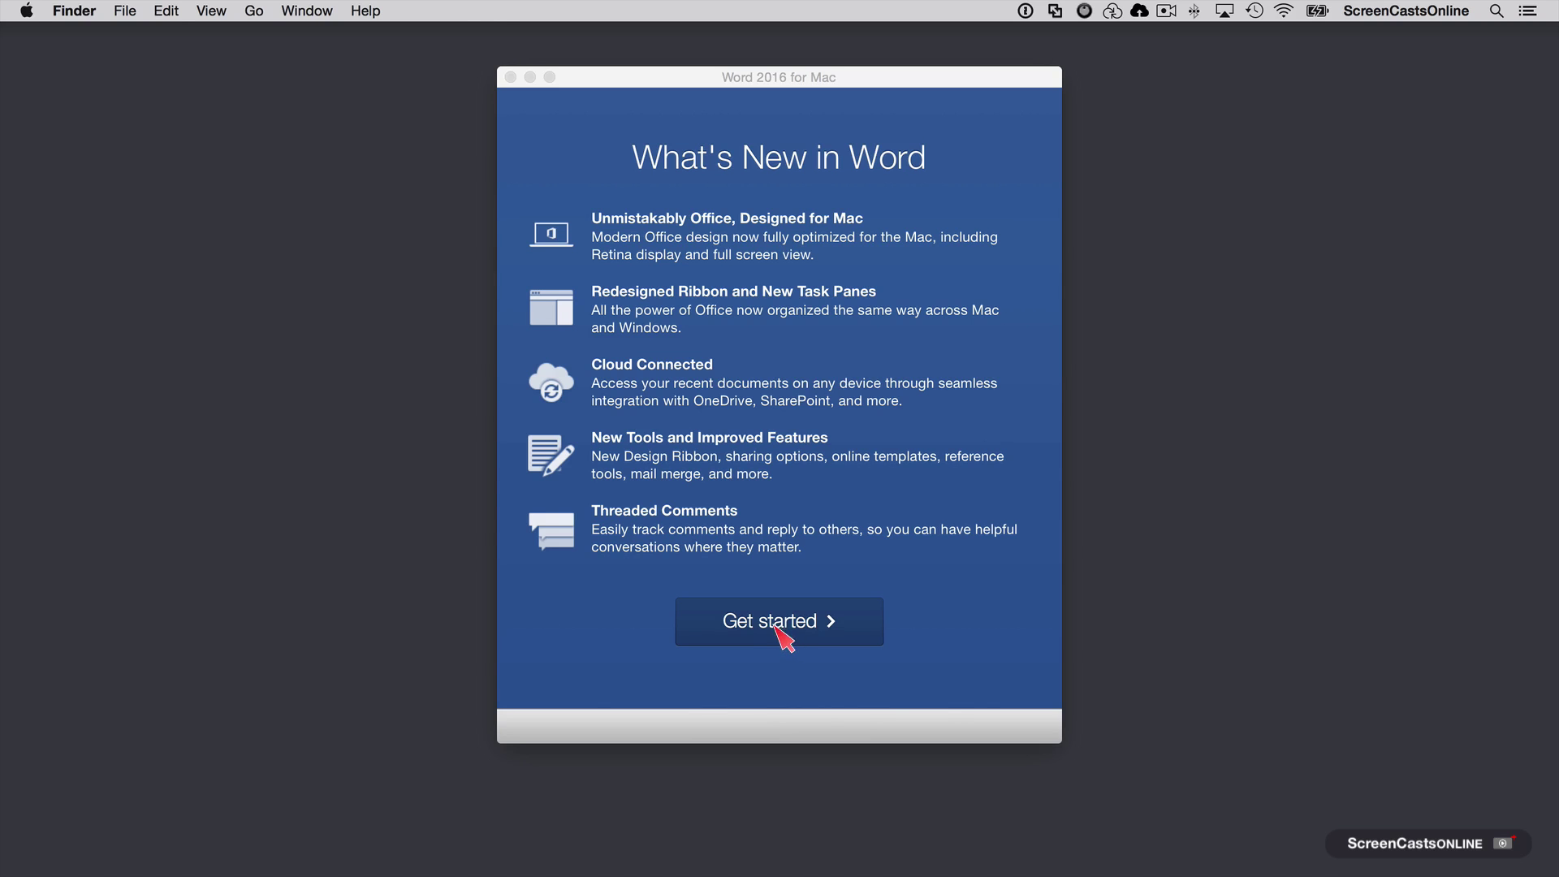
Step: Get past What's New and sign in with the Microsoft account e-mail and password
click(781, 628)
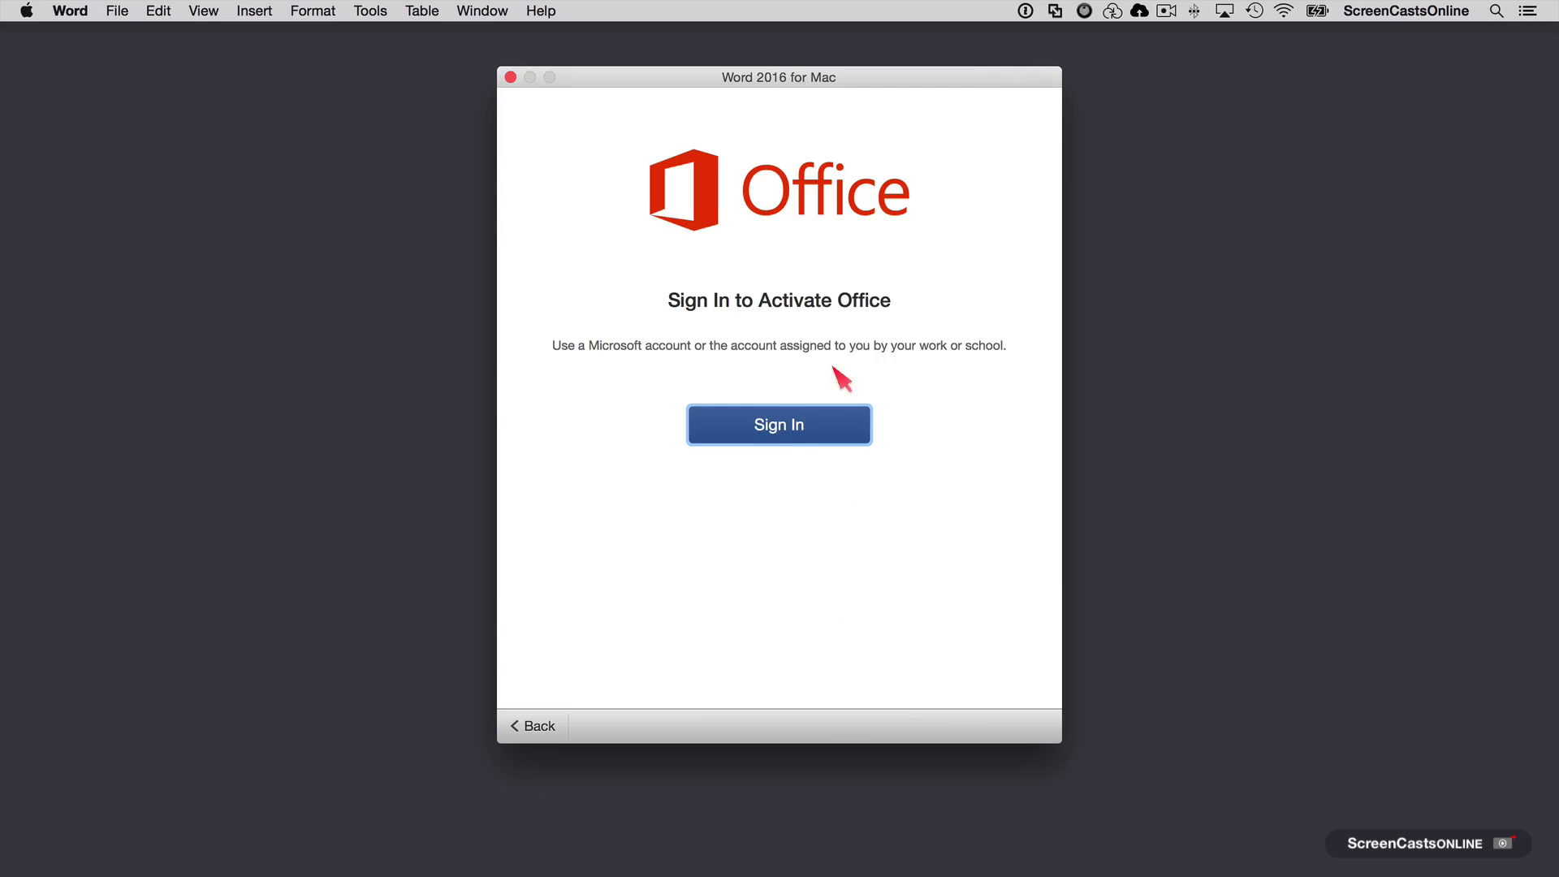
click(771, 428)
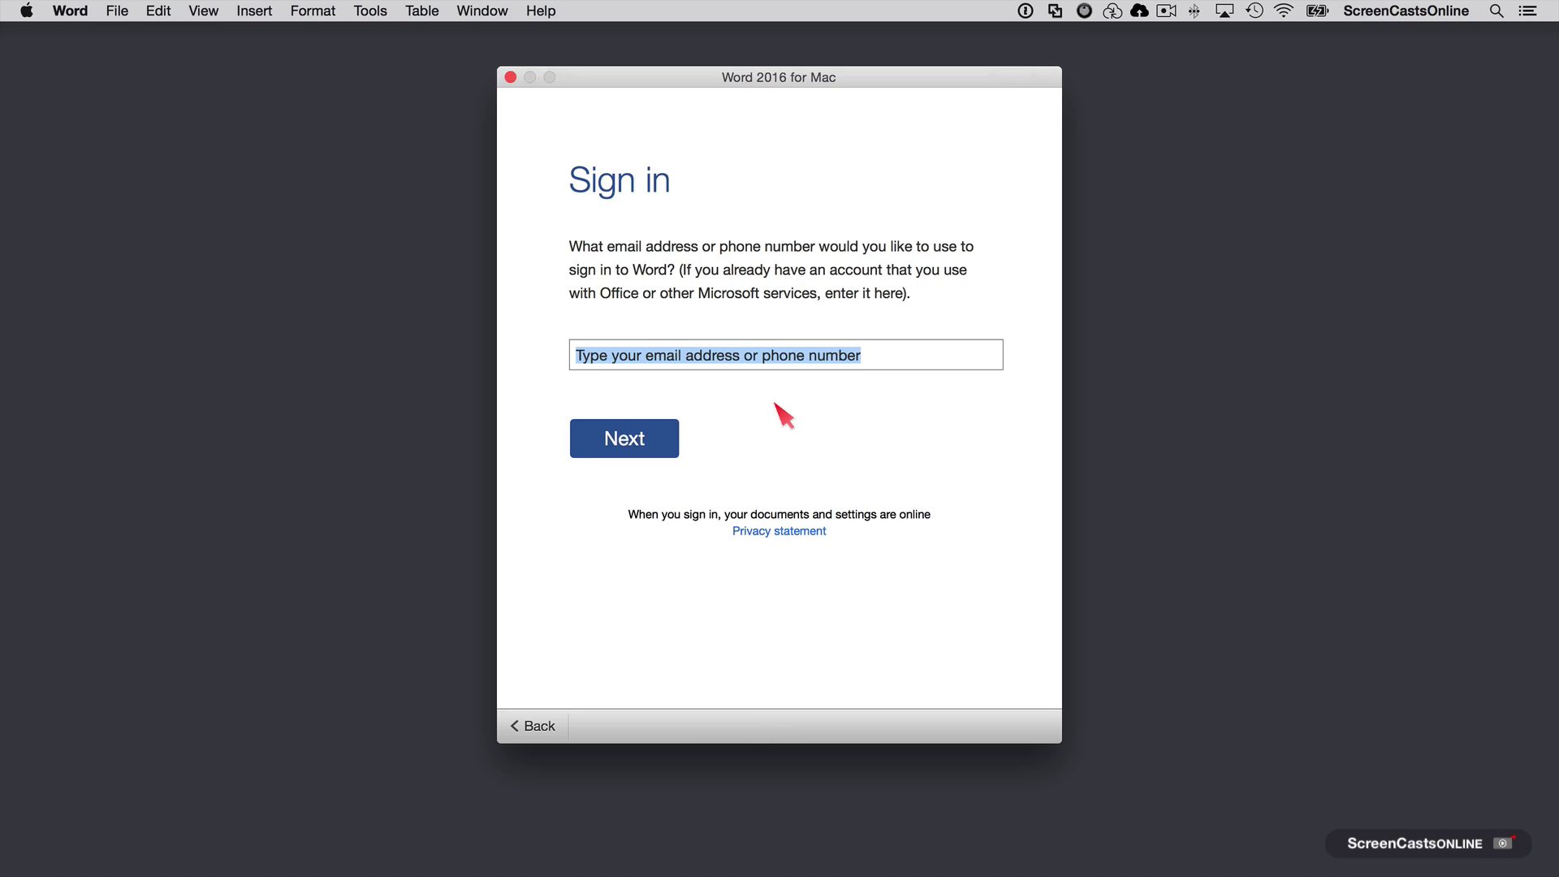
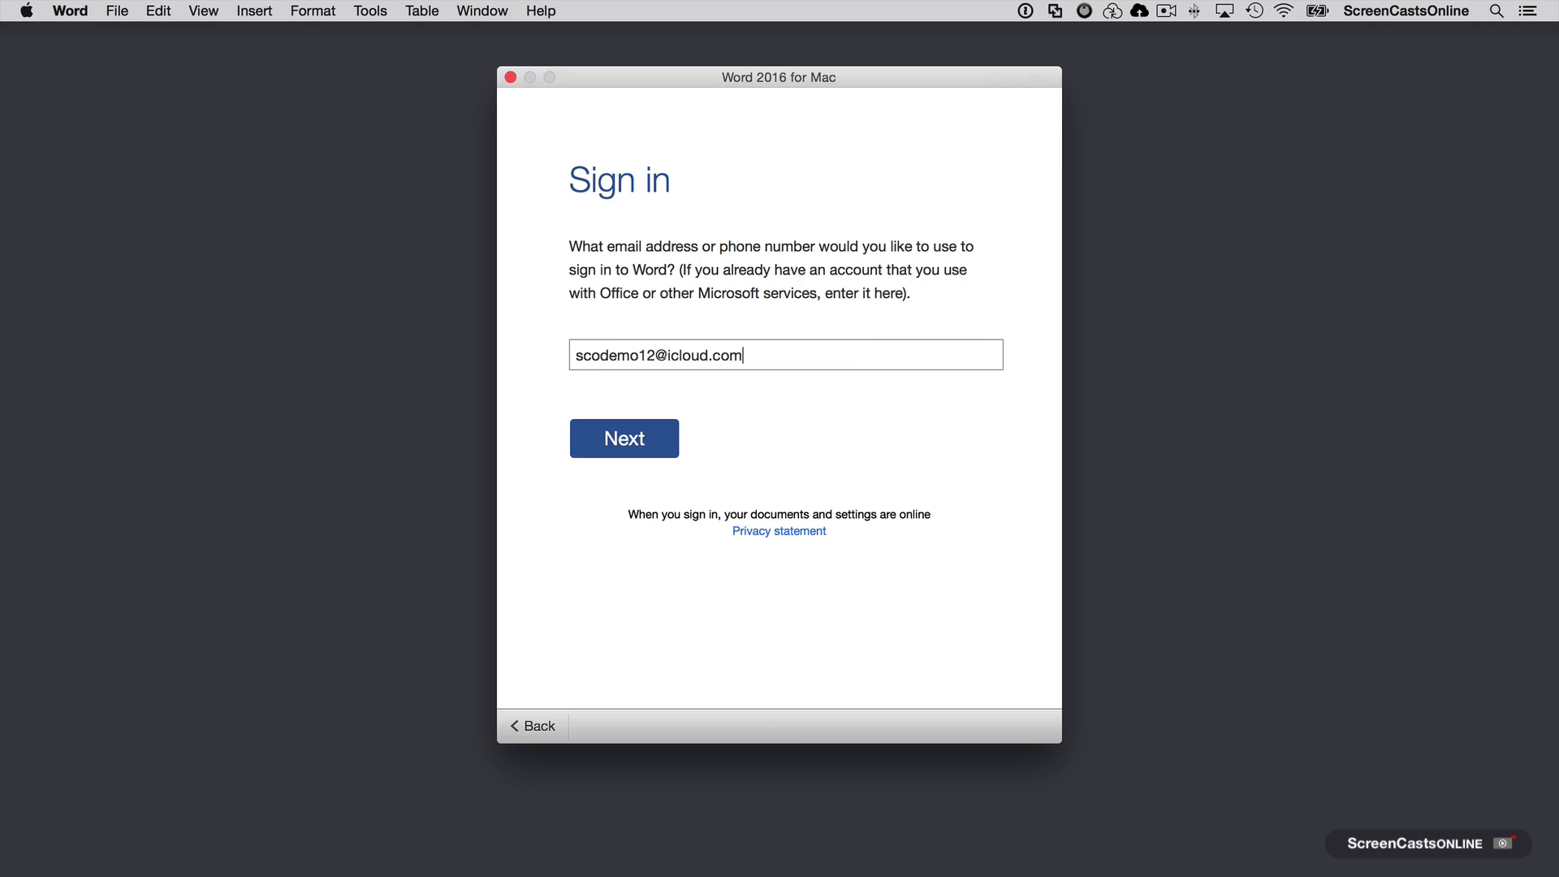
click(626, 440)
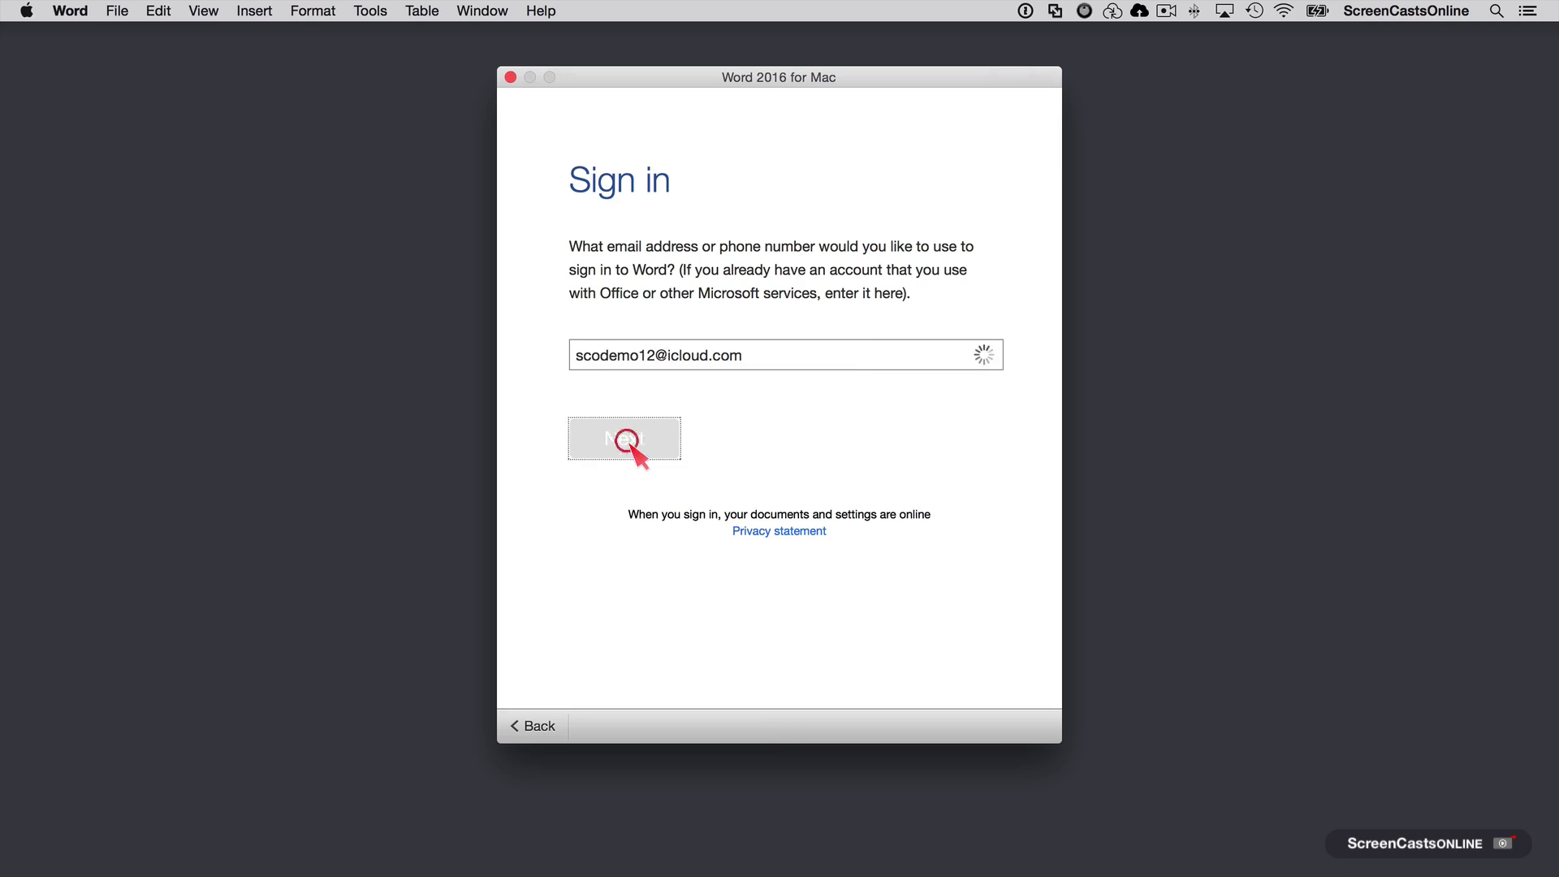
click(633, 446)
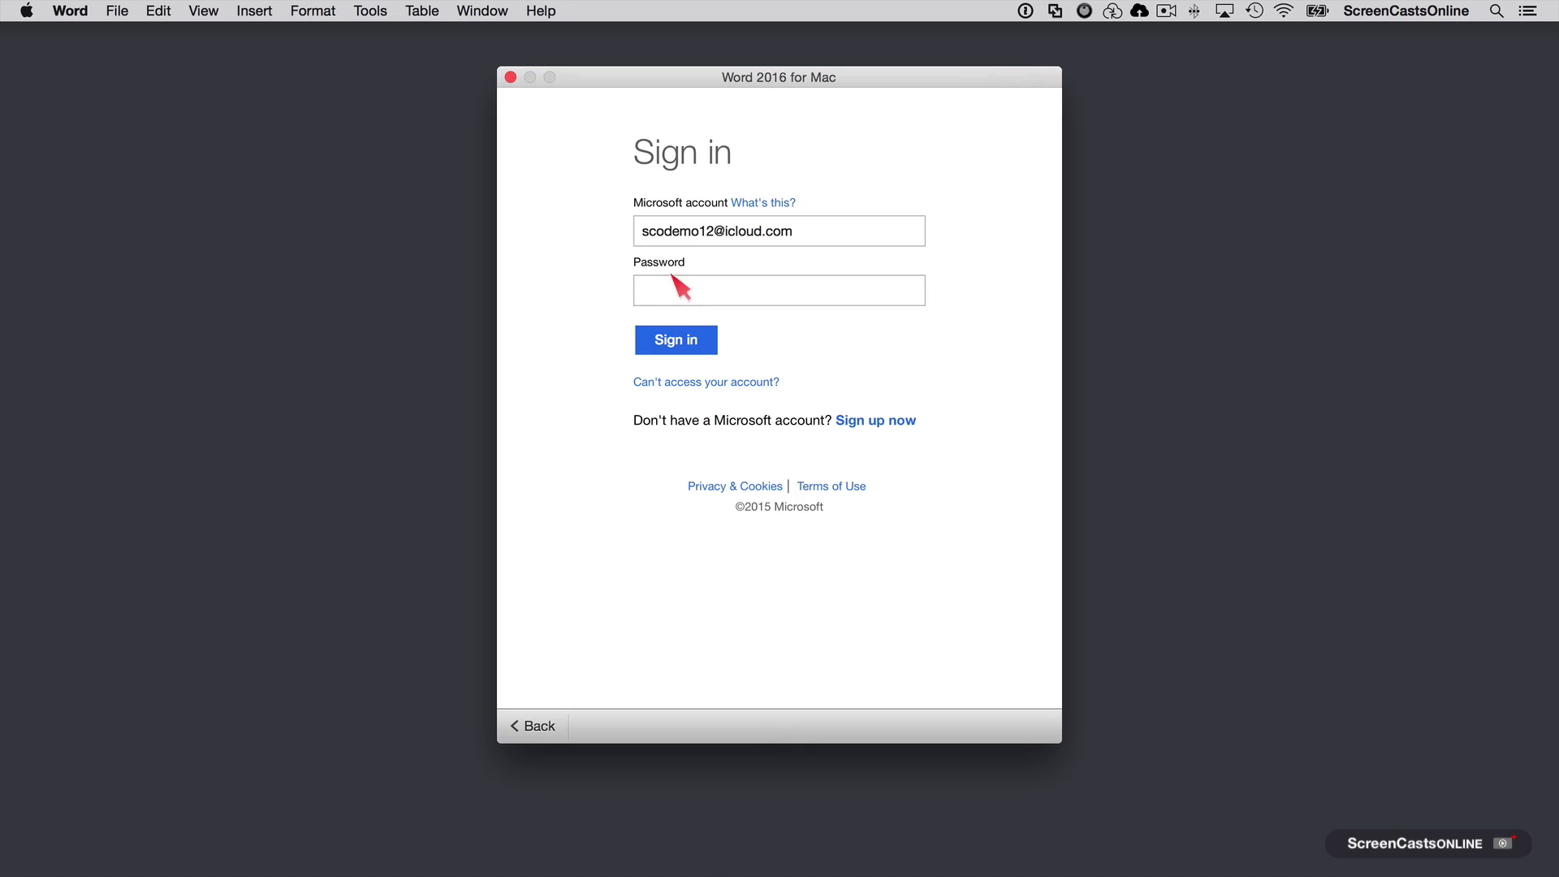
click(663, 291)
text(•••)
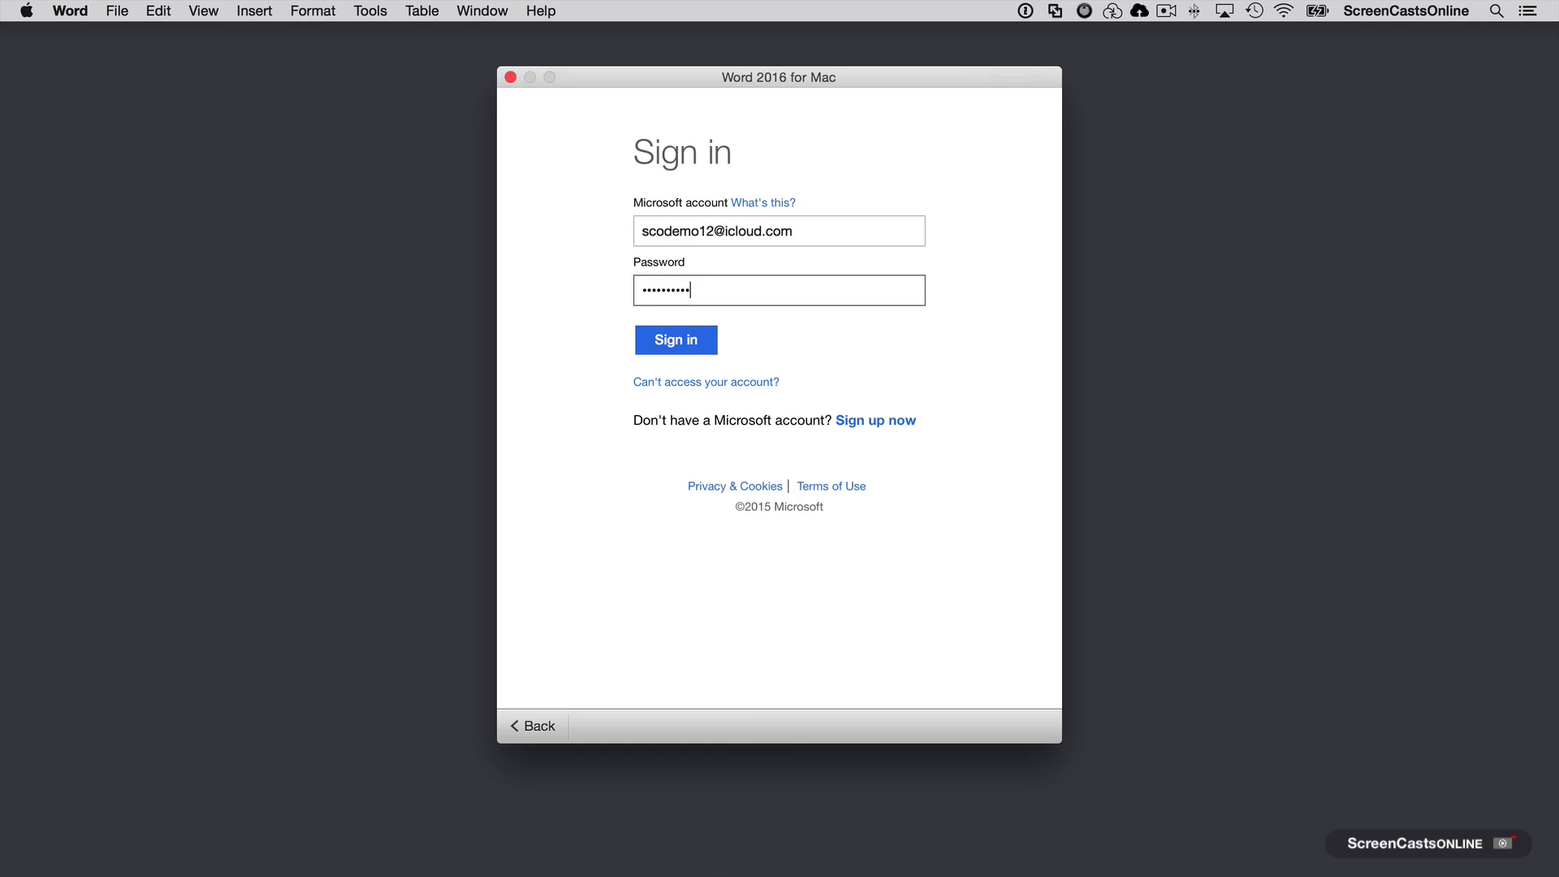
click(680, 345)
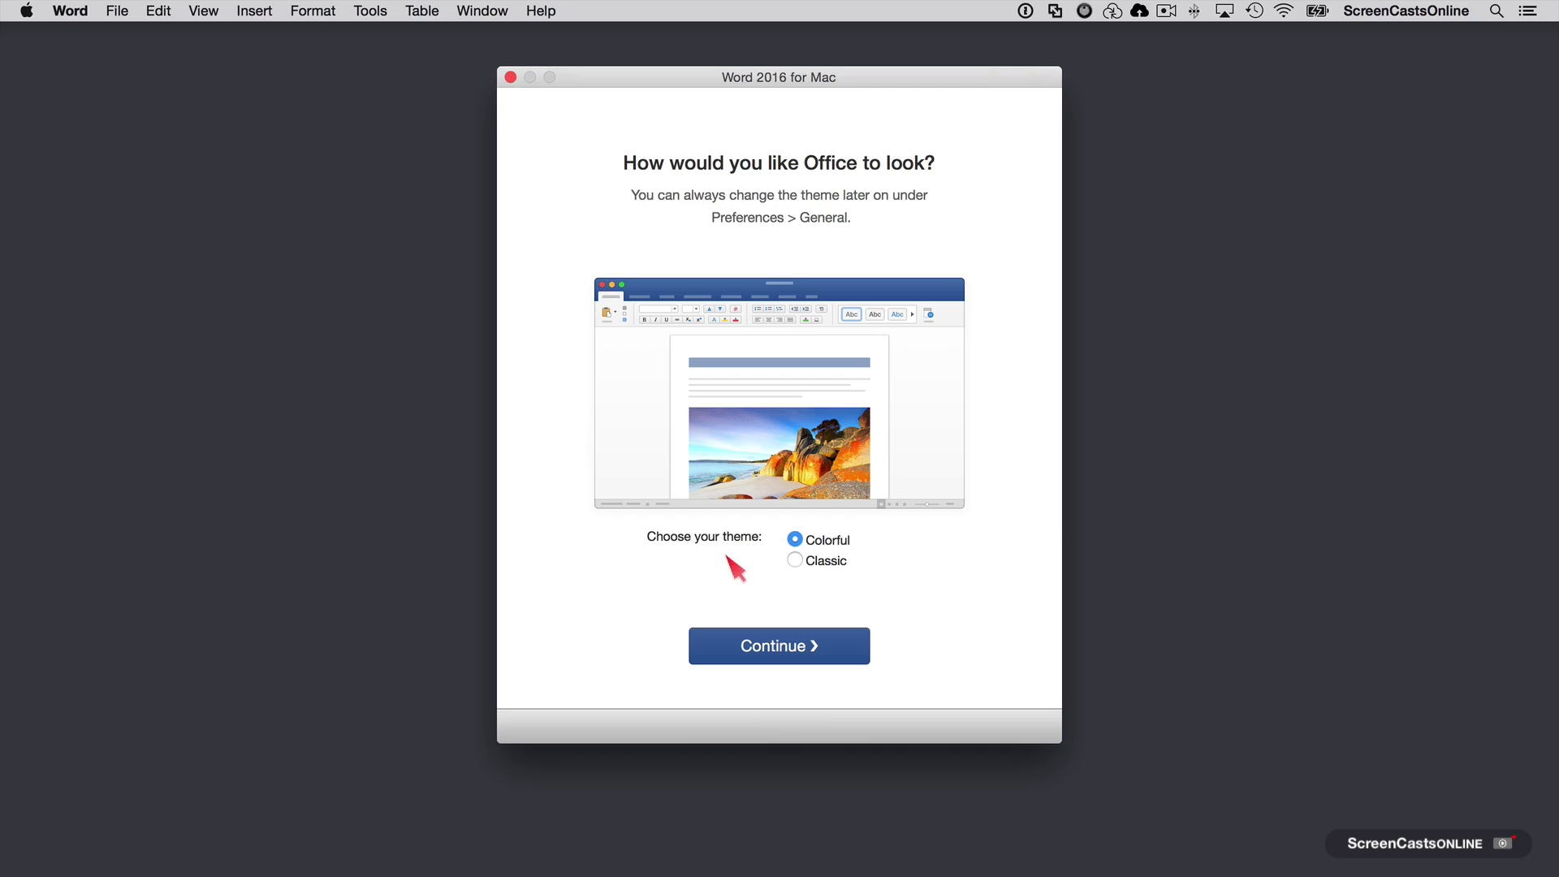
Step: Preview Classic but keep the Colorful theme, continue, and choose Start Using Word
click(795, 565)
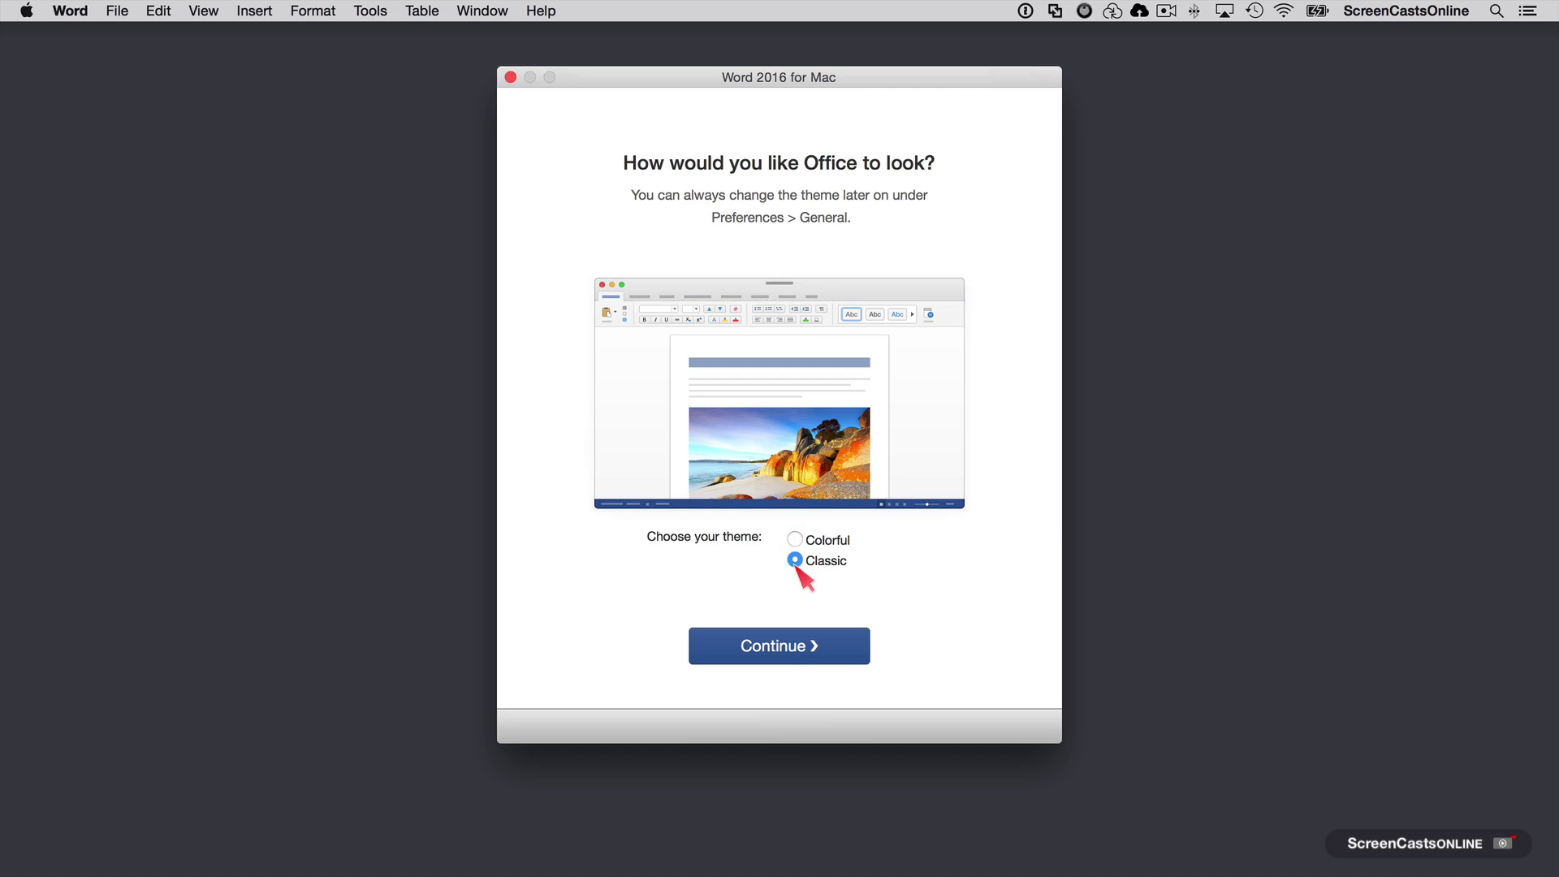
click(794, 539)
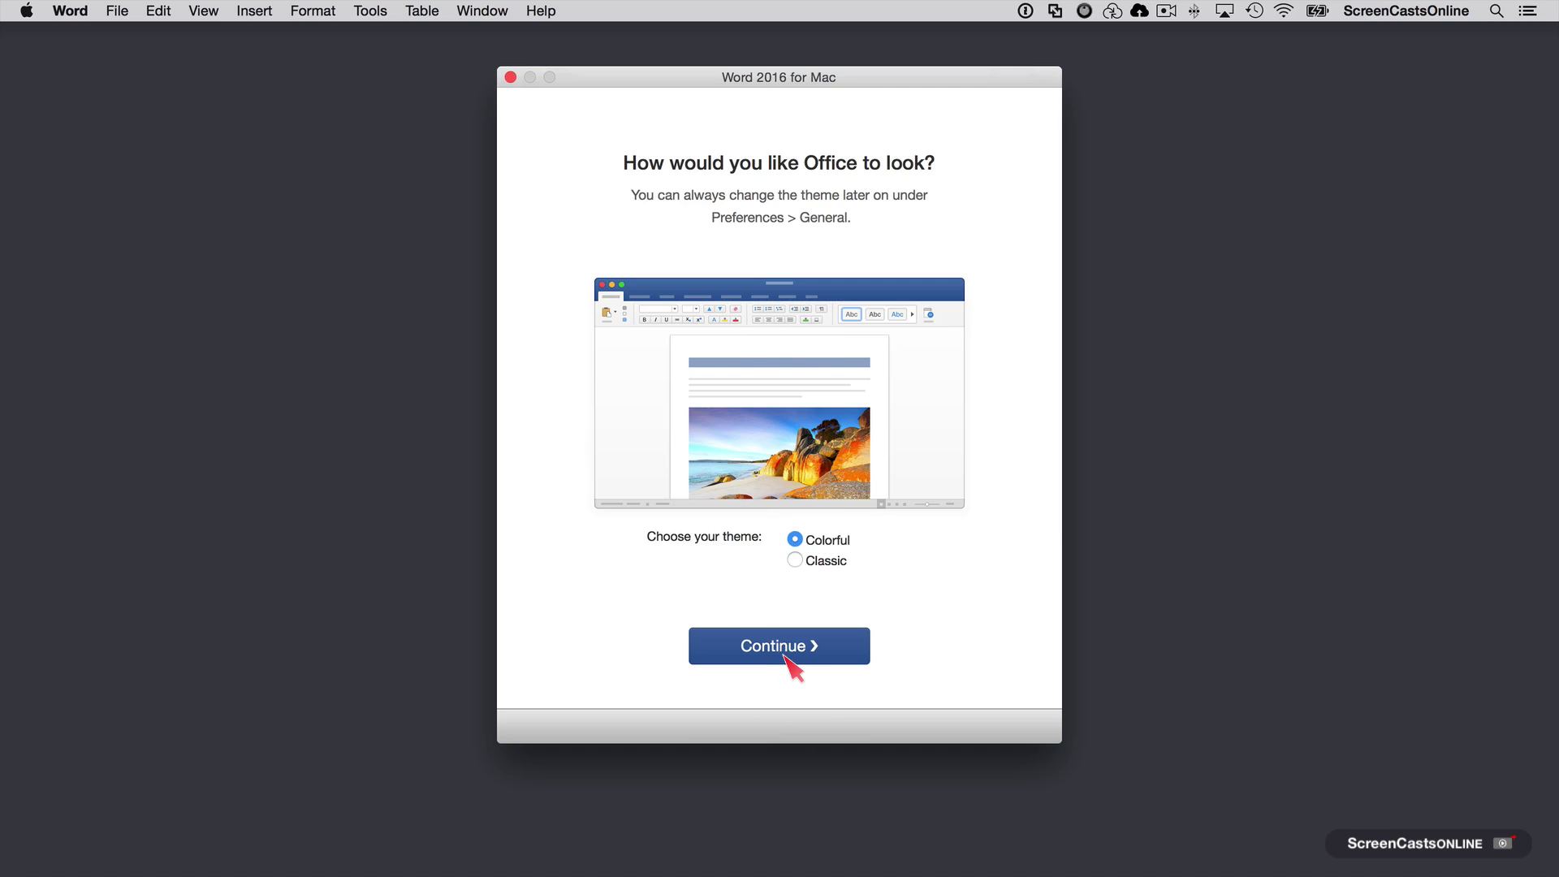
click(787, 660)
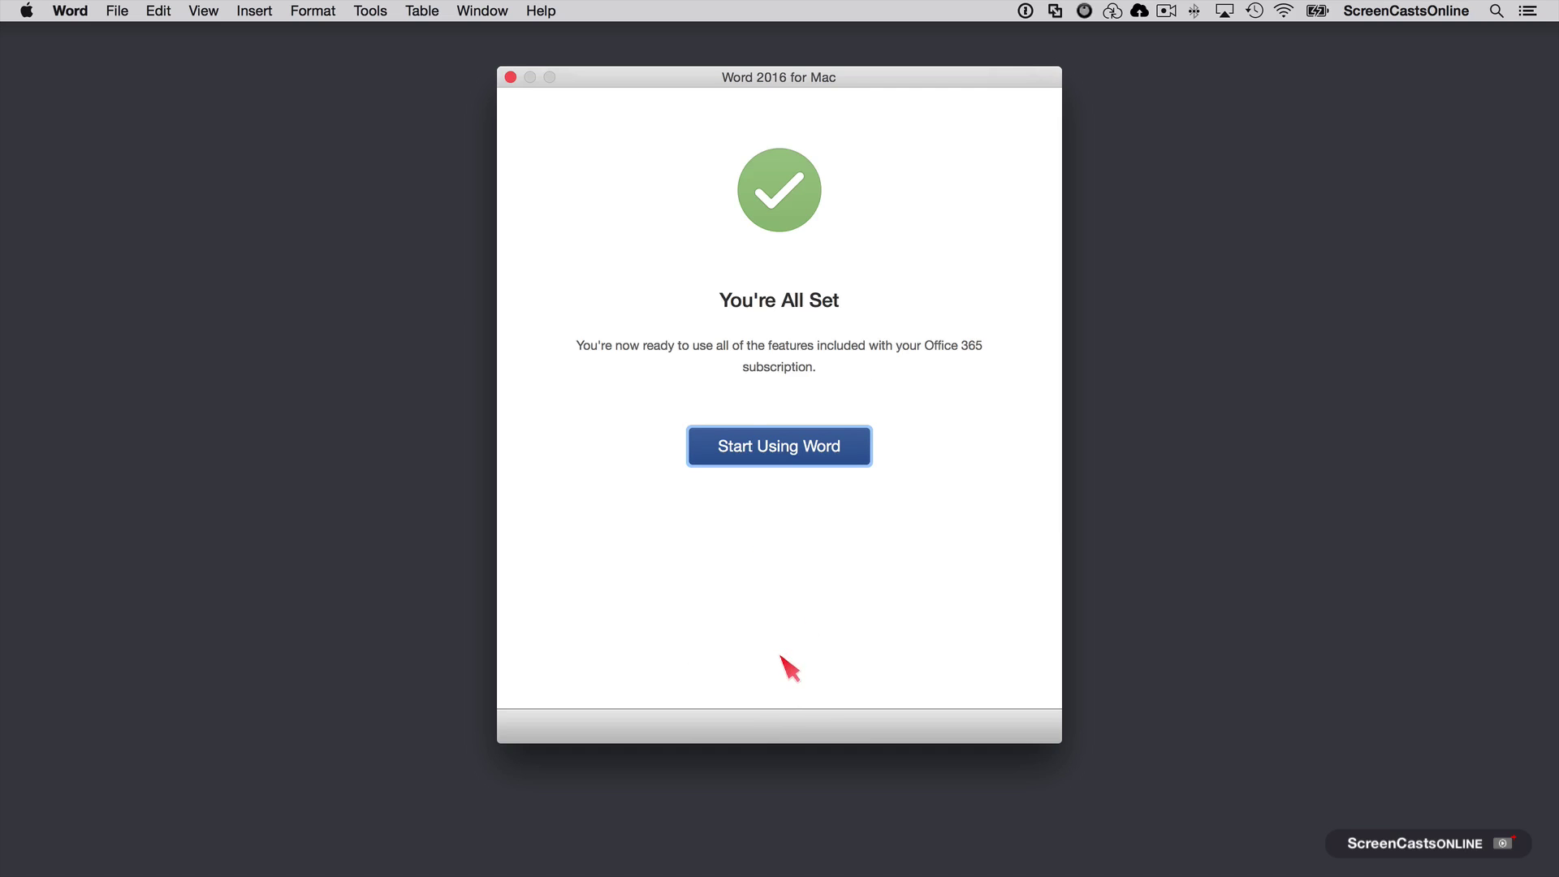
click(786, 454)
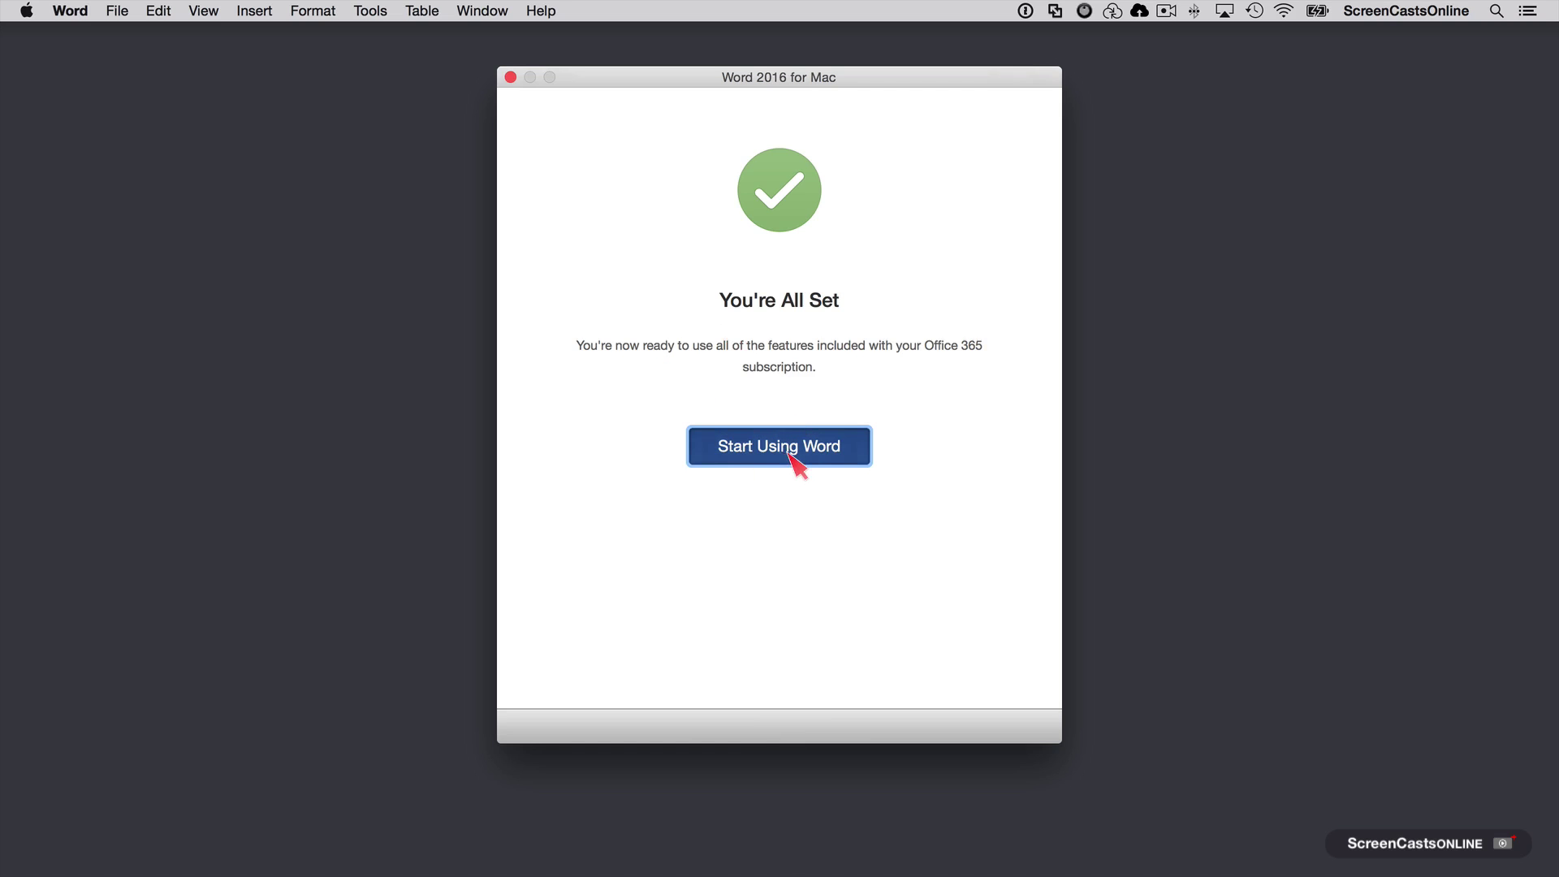